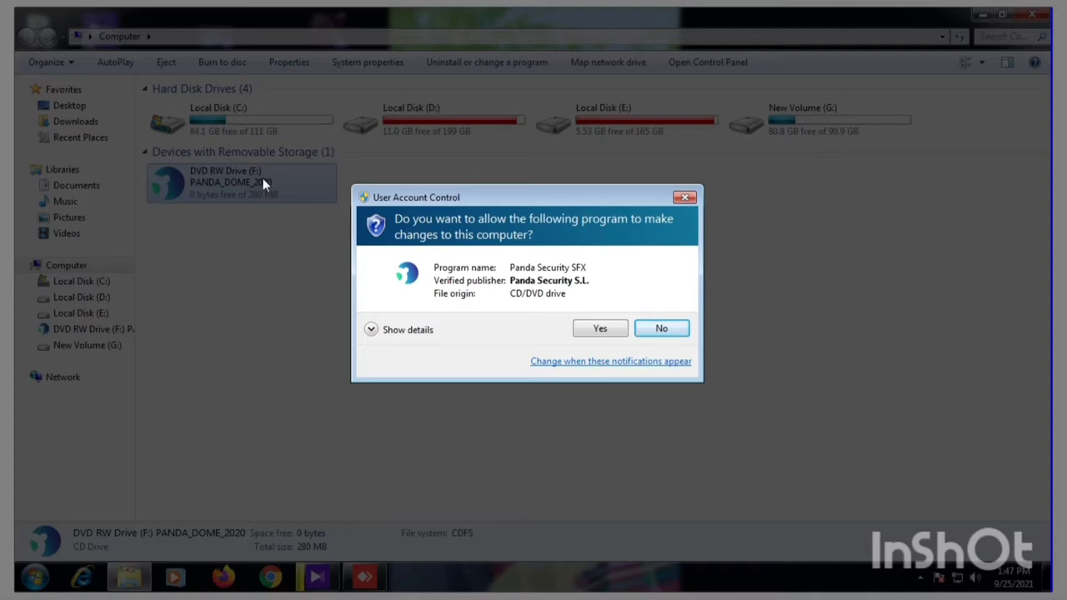
# Allow the Panda Security installer to run and cancel the installation at the .NET Framework upgrade request
pyautogui.click(597, 331)
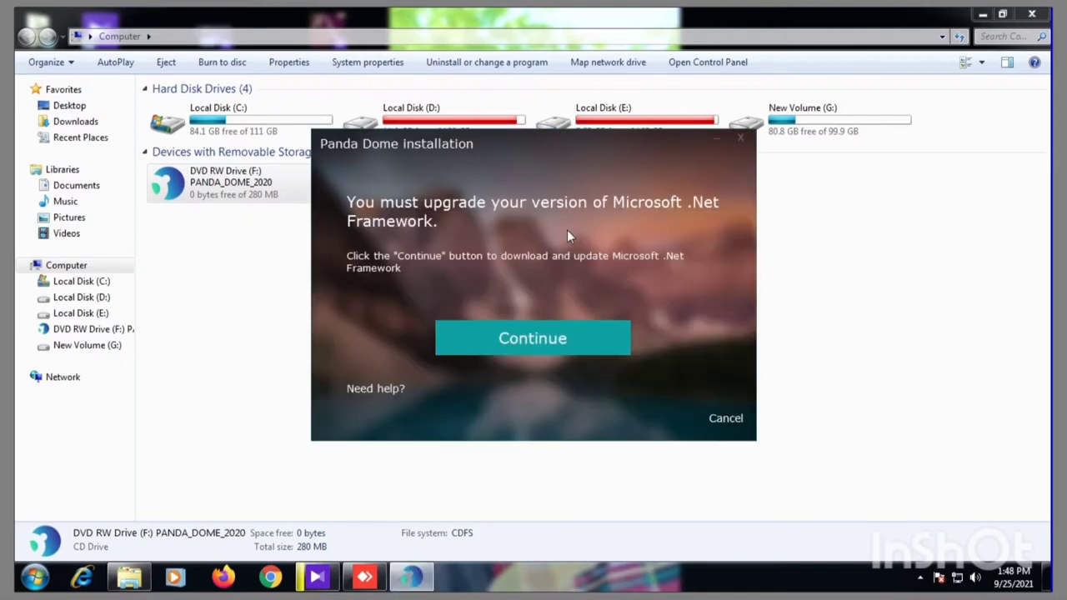
pyautogui.click(733, 422)
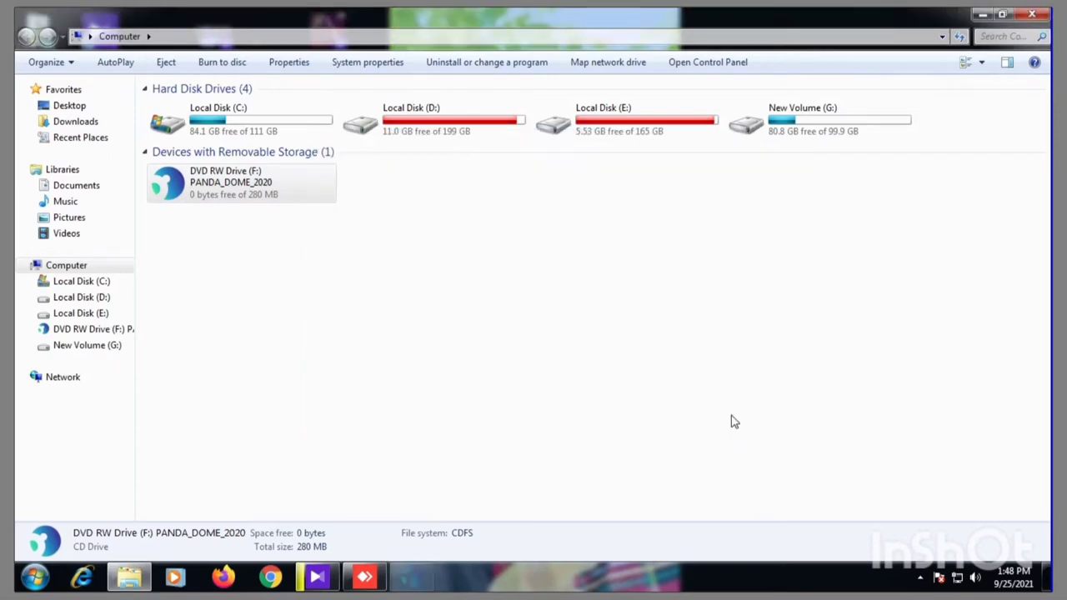
# Browse the PANDA_DOME_2020 disc's contents and open the DotNetFramework folder inside Tools
pyautogui.rightClick(268, 188)
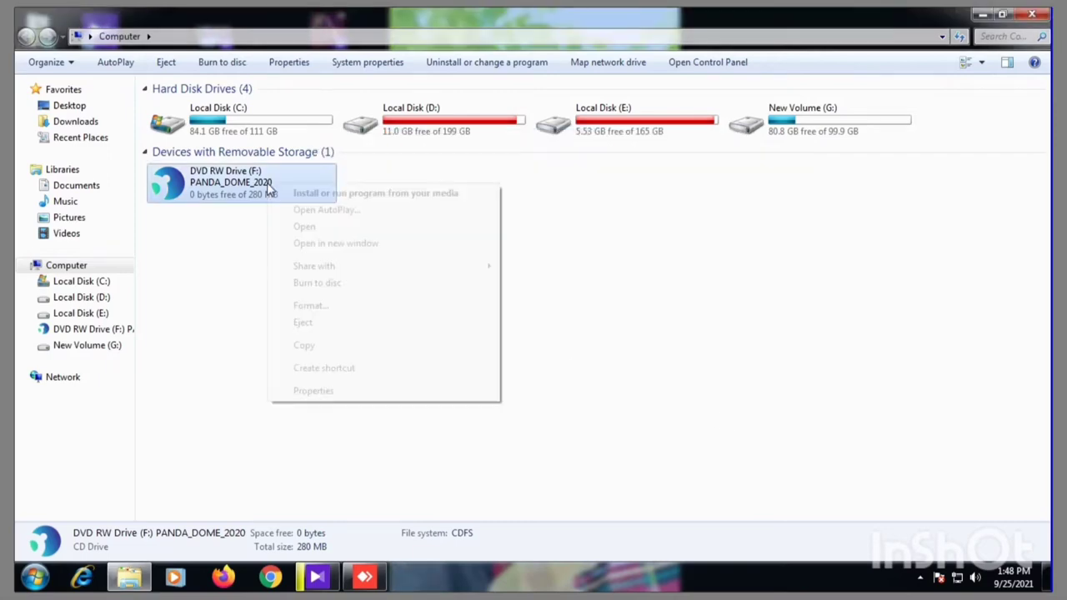
pyautogui.click(305, 227)
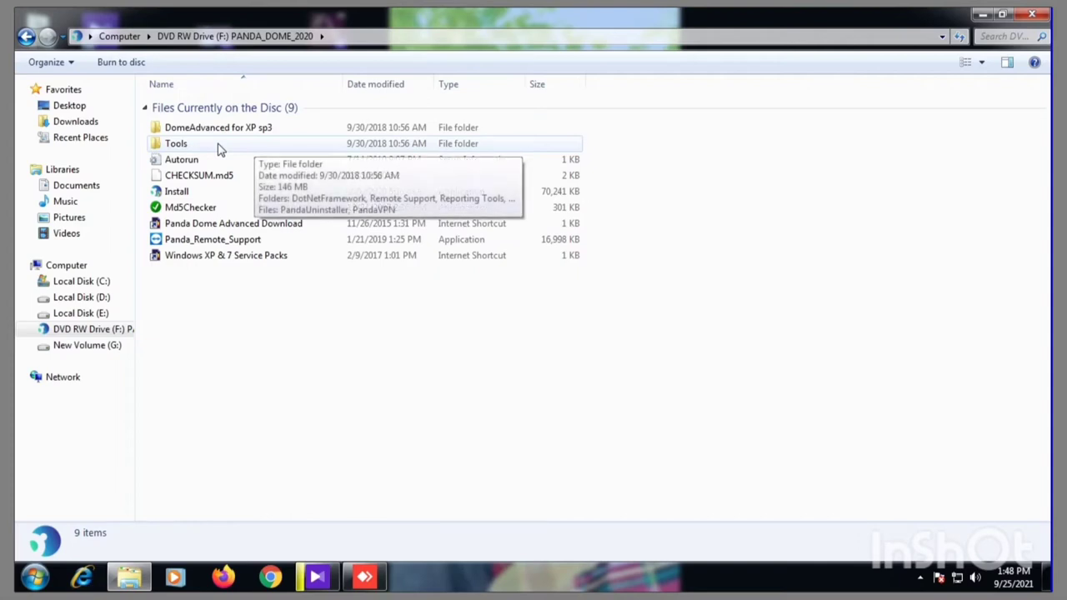
pyautogui.doubleClick(219, 148)
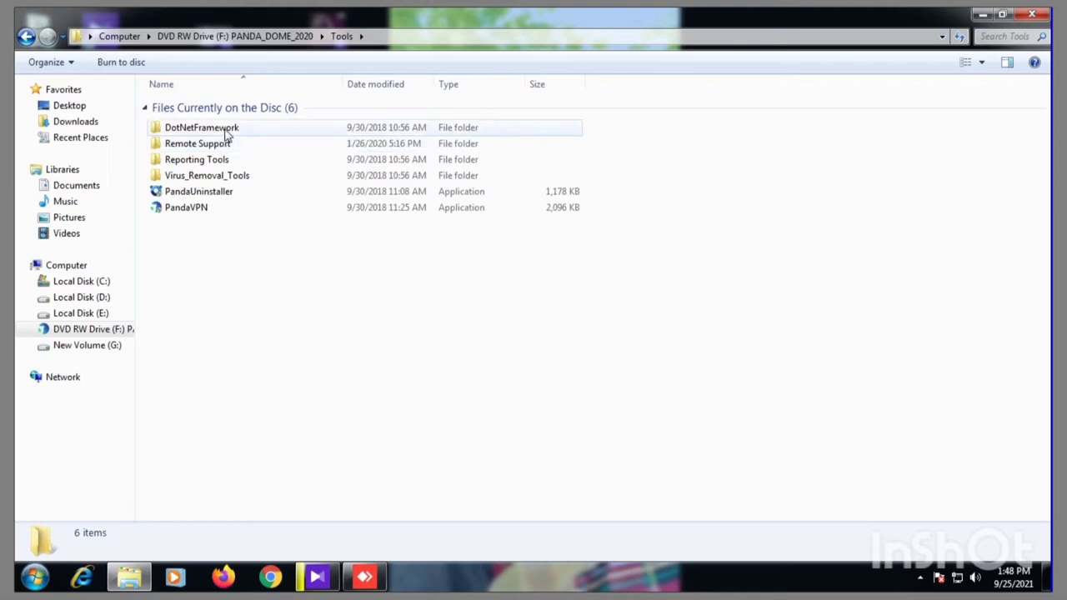
pyautogui.doubleClick(226, 131)
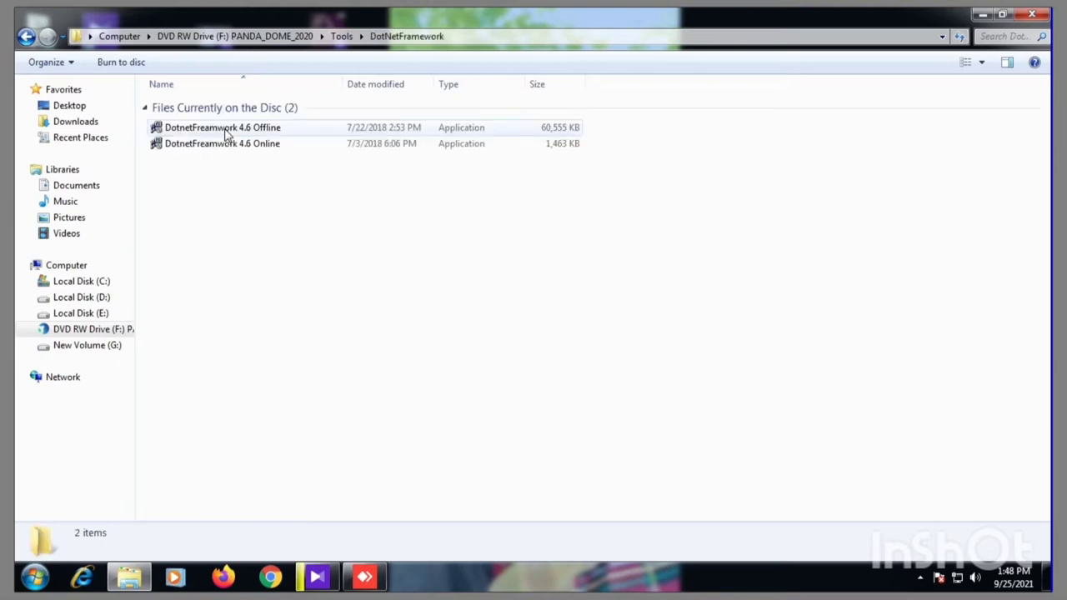
# Try to install .NET Framework 4.6.2 with the DotnetFreamwork 4.6 Offline installer, accepting the license terms, and close the setup
pyautogui.click(227, 131)
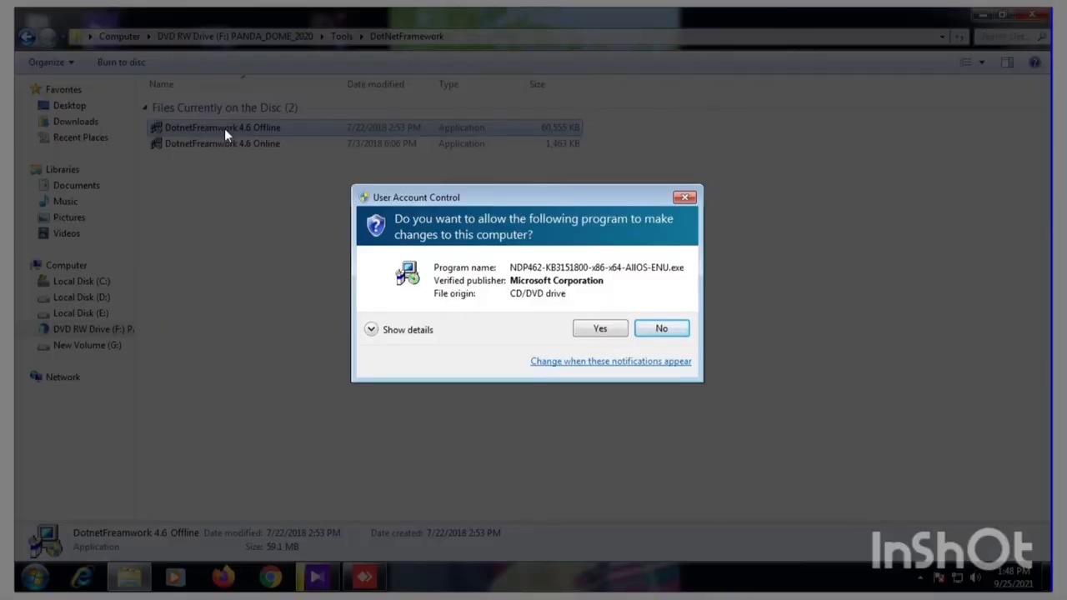
pyautogui.click(605, 332)
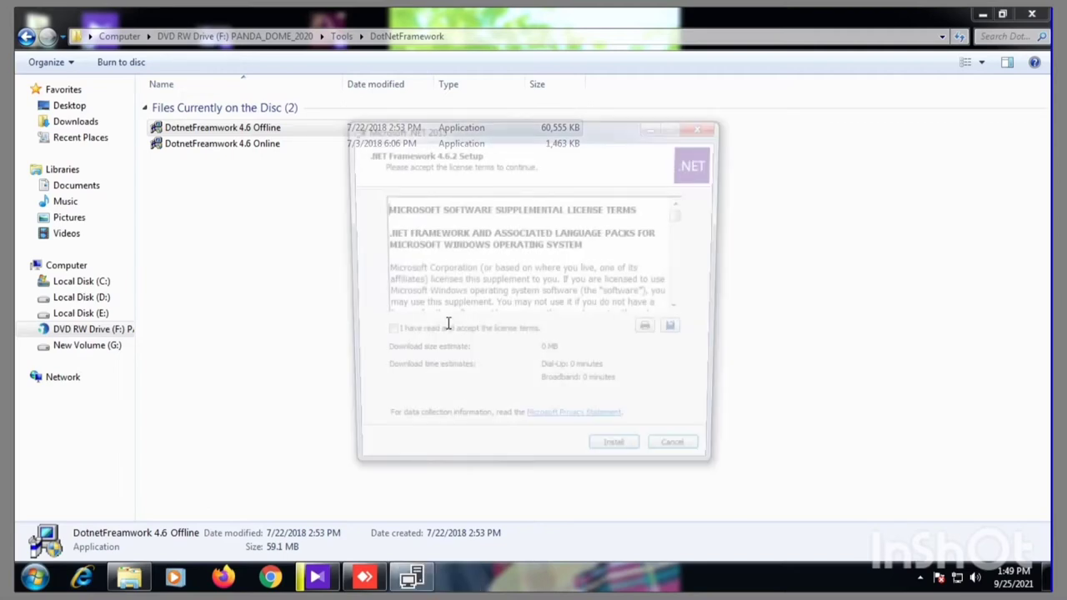
pyautogui.click(383, 335)
pyautogui.click(620, 461)
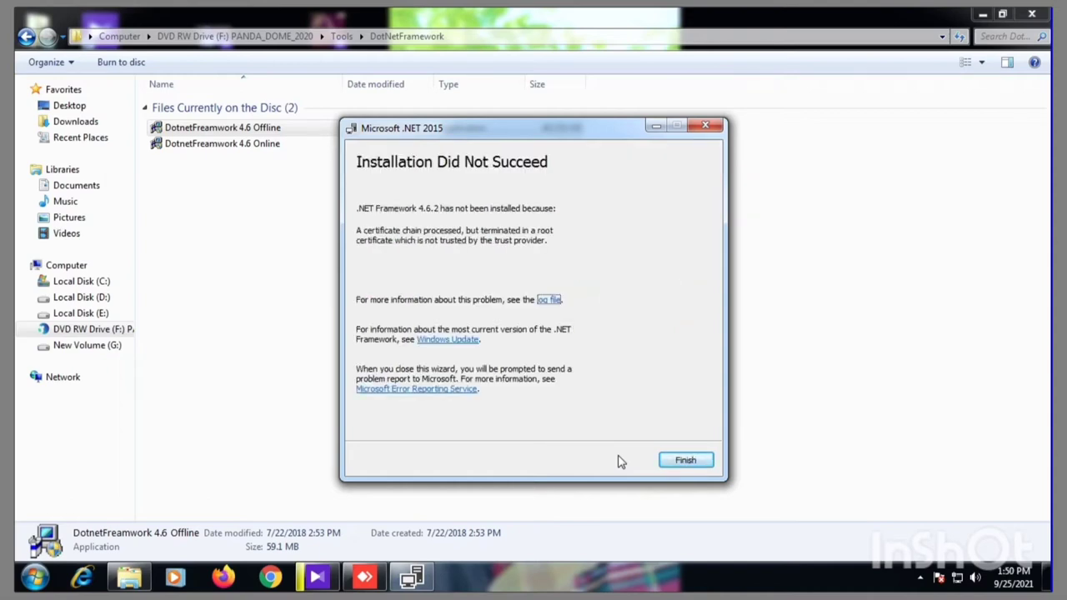
pyautogui.click(689, 464)
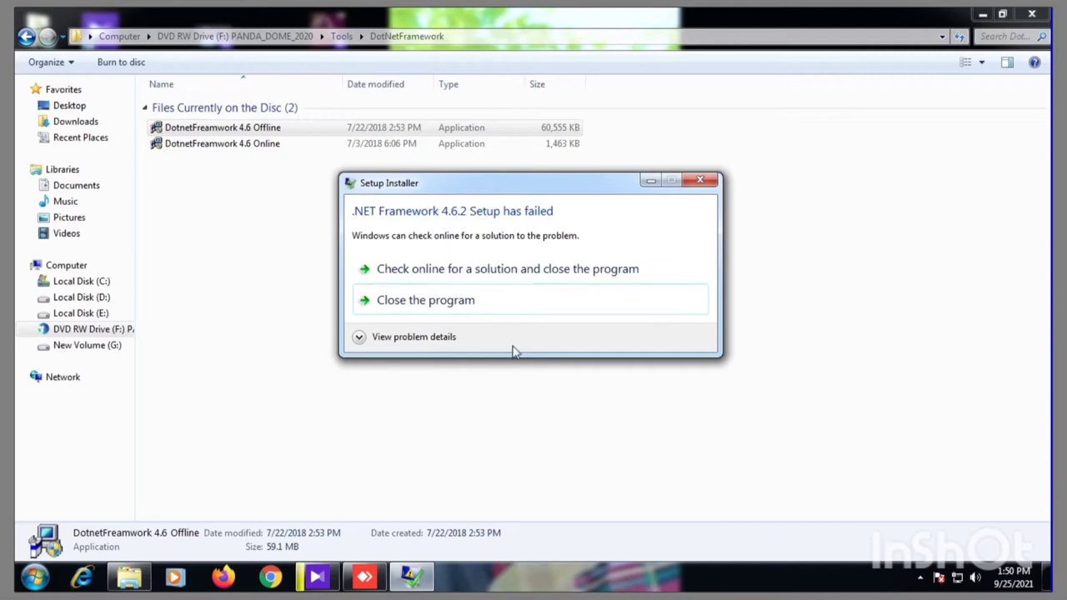
pyautogui.click(430, 303)
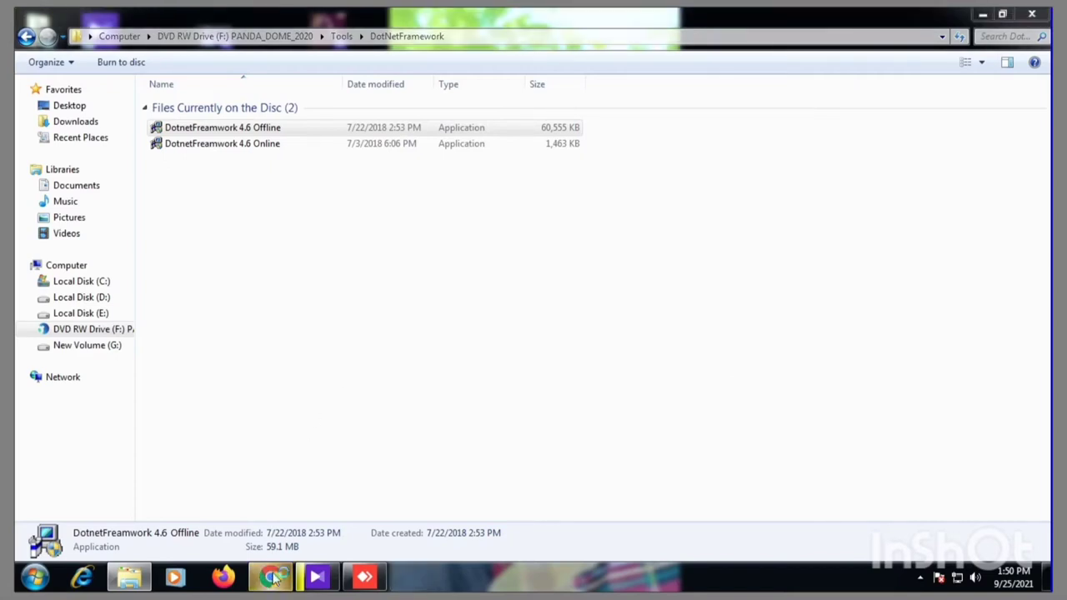
# View the computer's basic system information to check the Windows edition and system type, and close the window
pyautogui.click(273, 578)
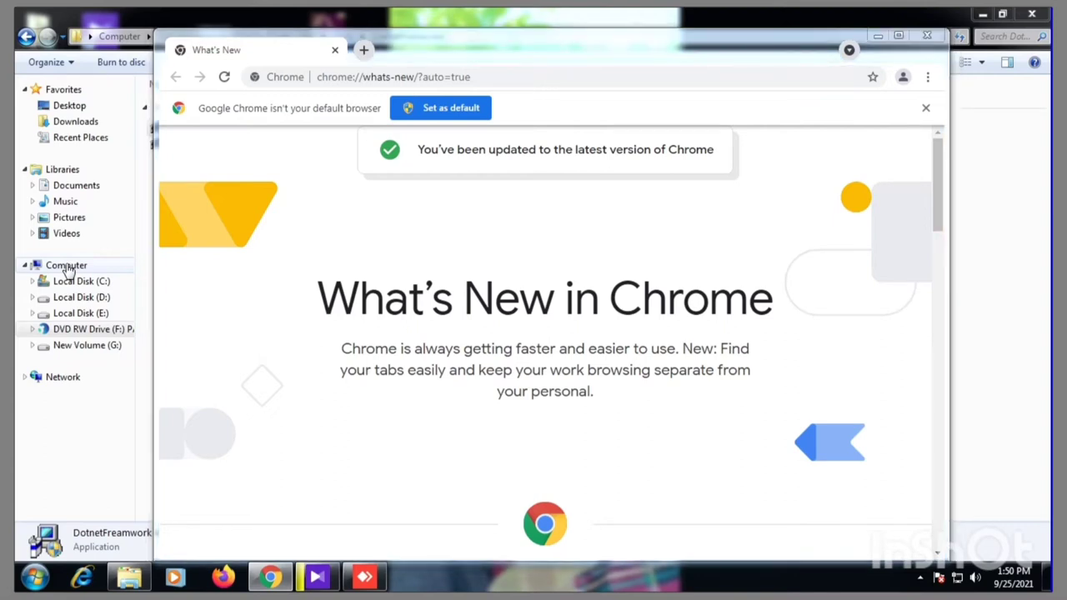
pyautogui.rightClick(68, 271)
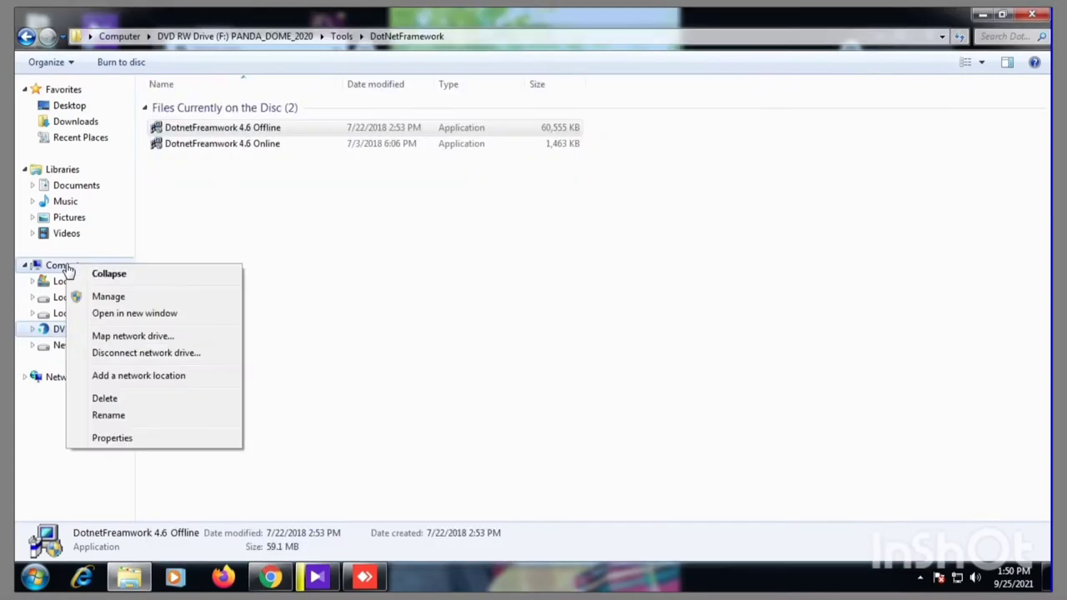
pyautogui.click(129, 440)
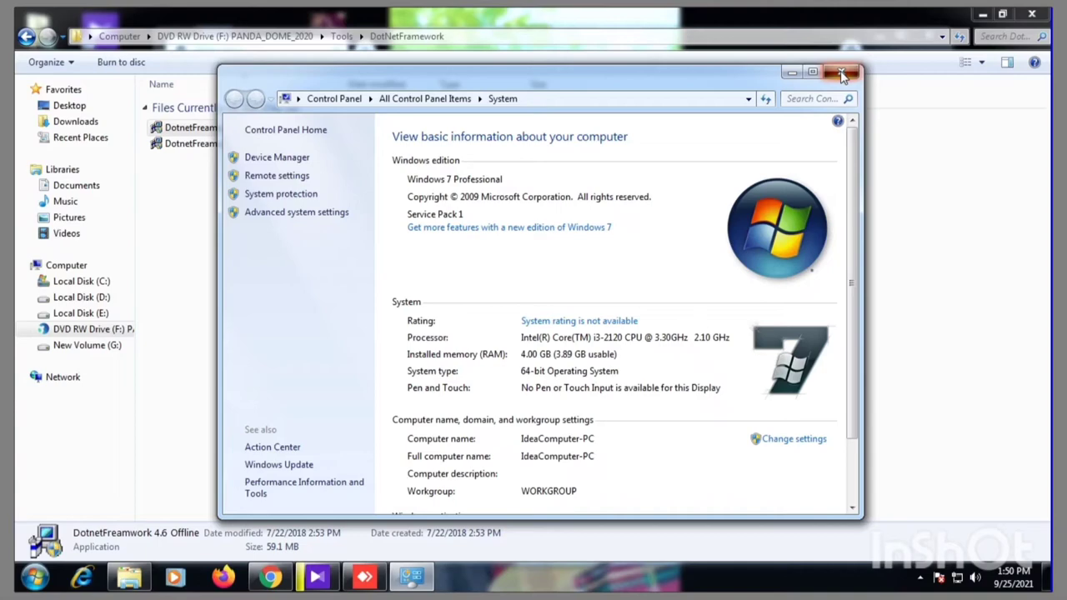
pyautogui.click(842, 75)
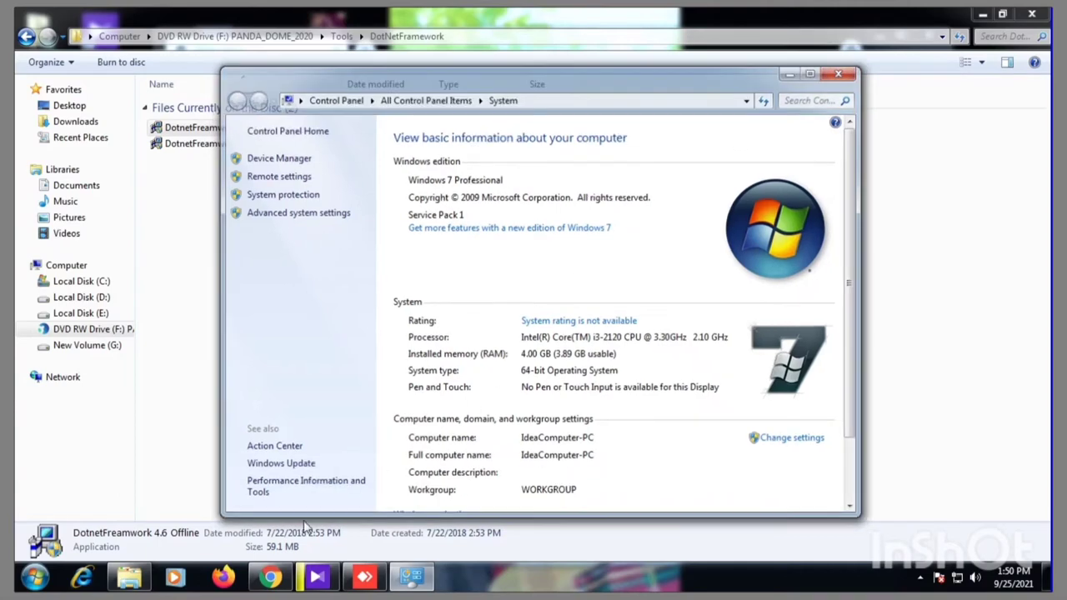
# Switch to Google Chrome and download the Windows update file from tiny.cc/root64
pyautogui.click(269, 577)
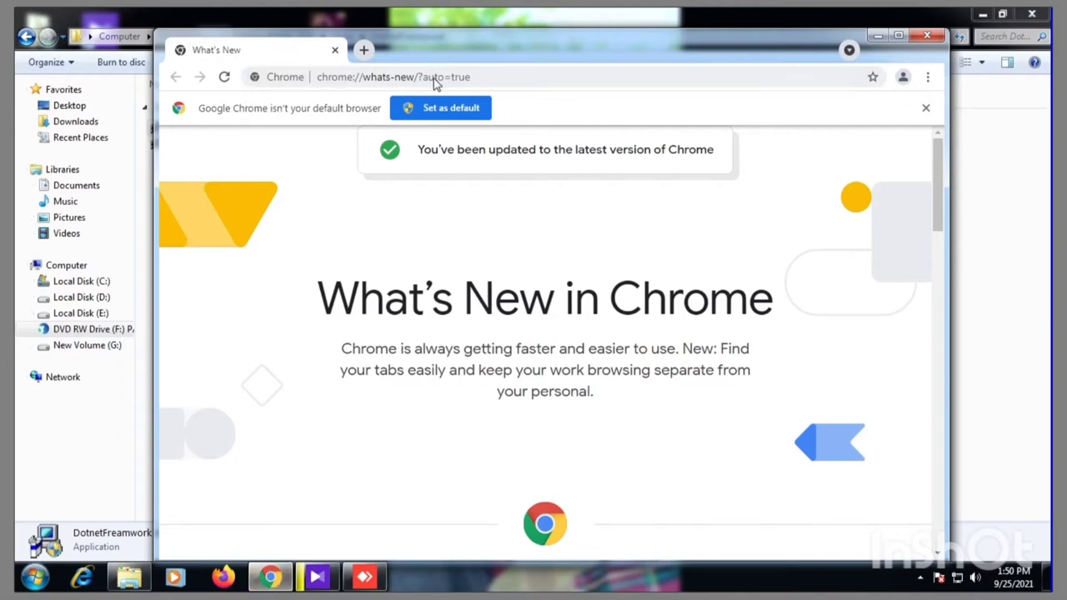
pyautogui.click(434, 77)
pyautogui.write('ti')
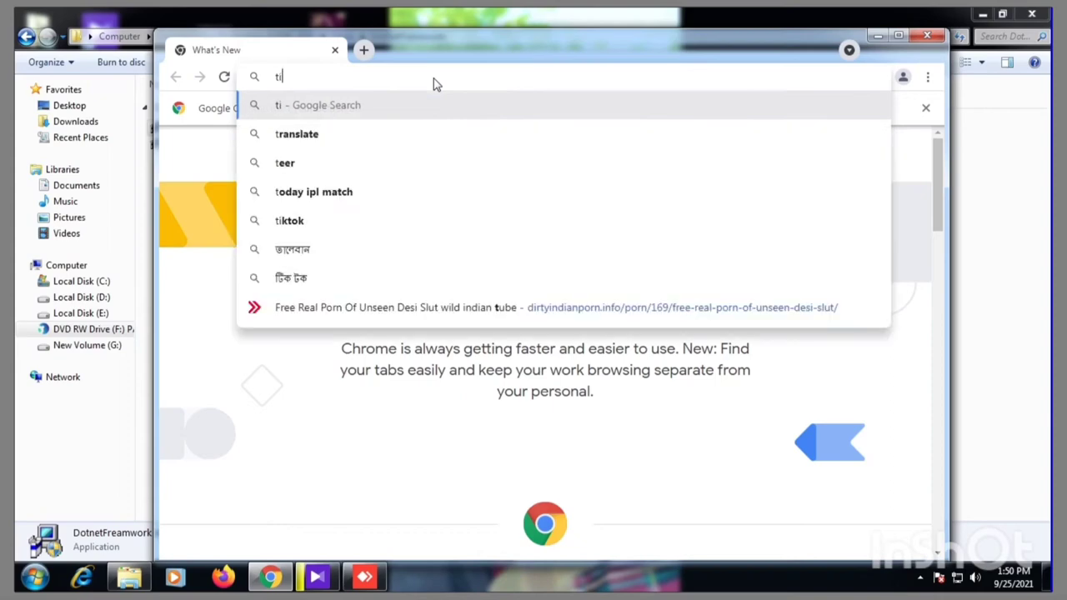
pyautogui.write('ny')
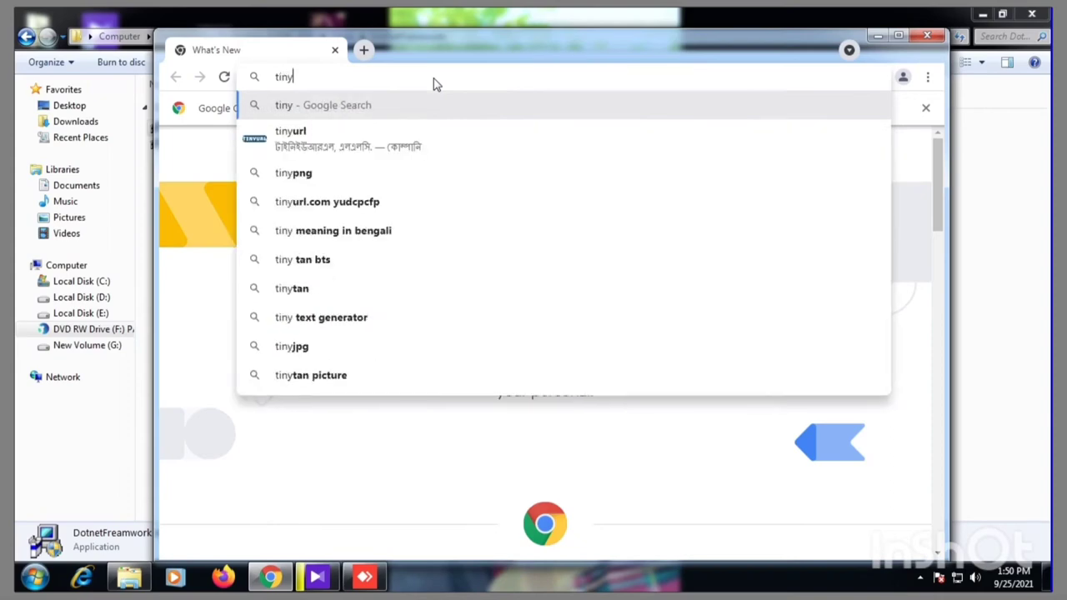
pyautogui.write('.cc/root64')
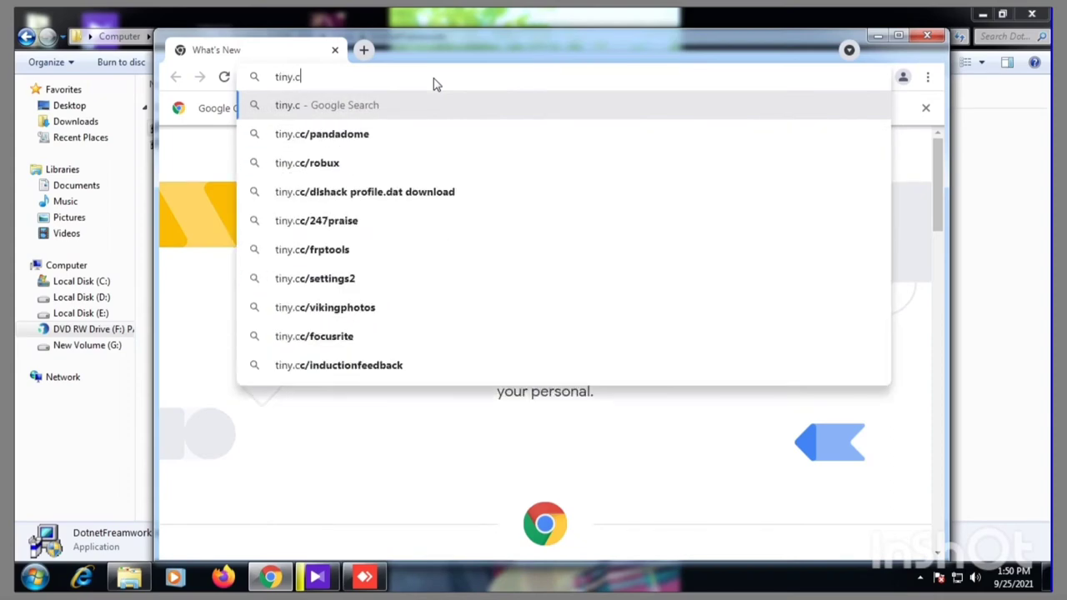
pyautogui.press('Return')
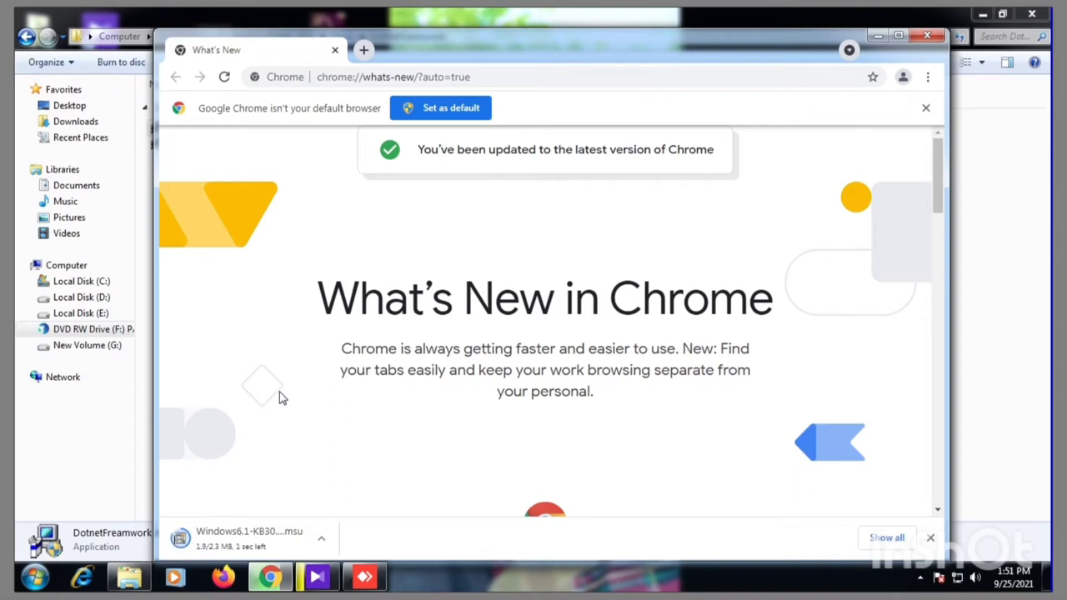
# Install the downloaded Windows update KB3004394 and restart the computer
pyautogui.click(248, 539)
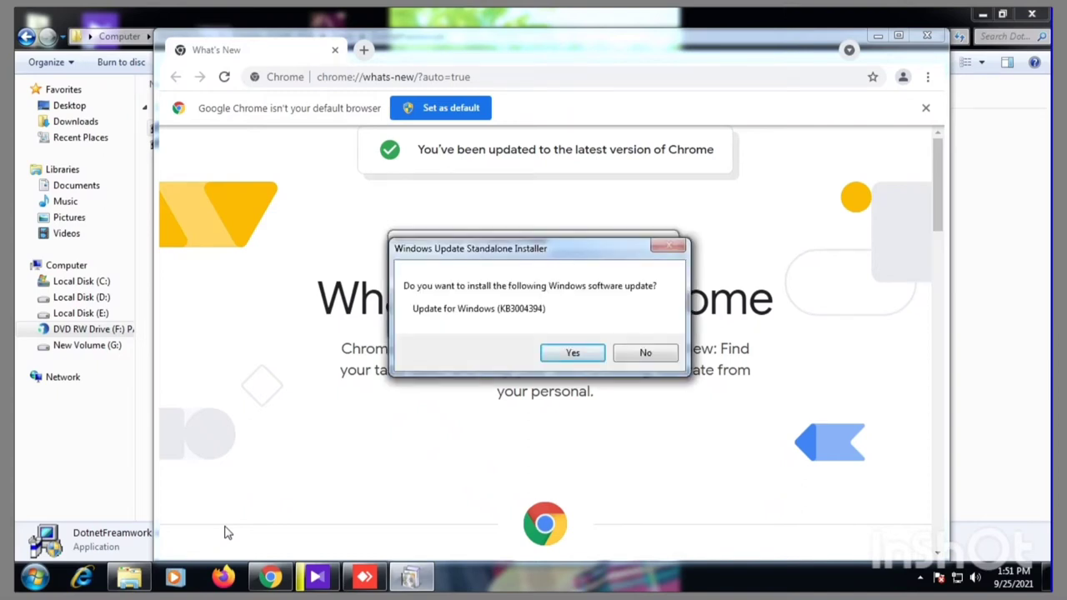
pyautogui.click(575, 352)
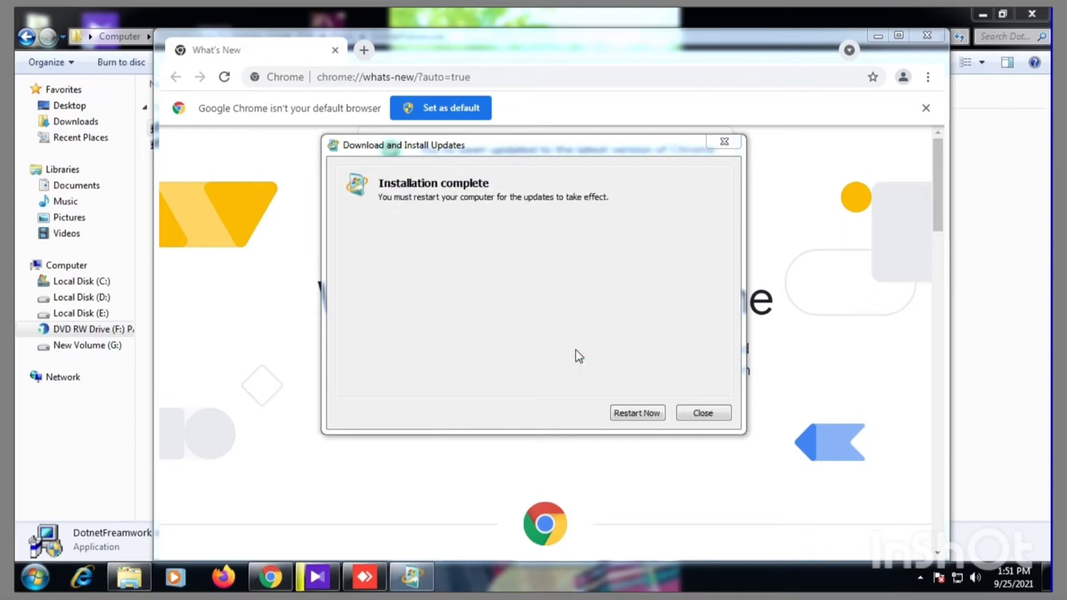
pyautogui.click(641, 415)
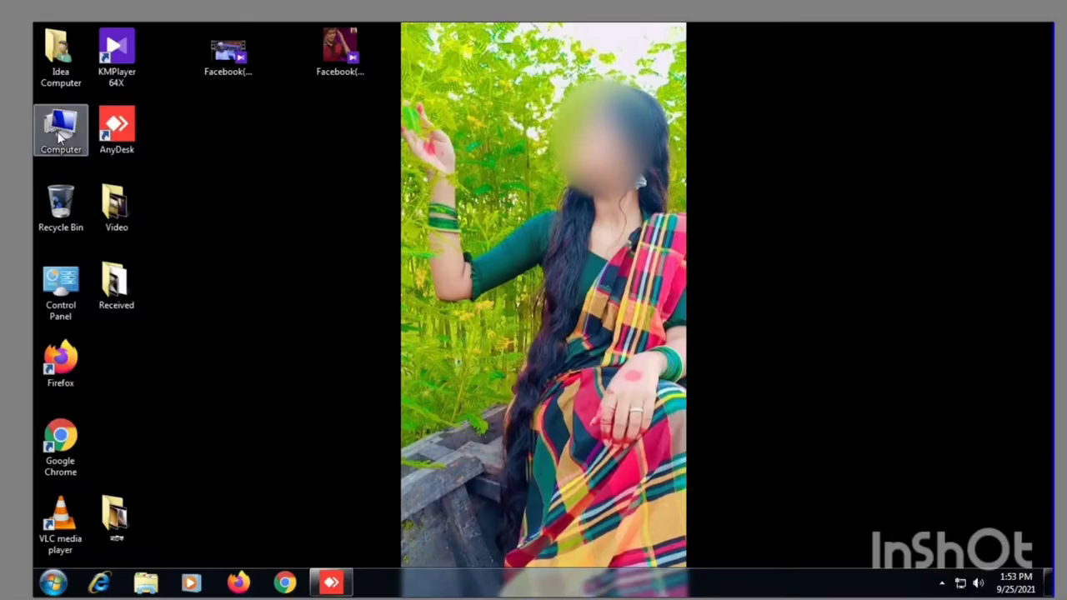
# Open the PANDA_DOME_2020 disc from Computer and go to the DotNetFramework folder inside Tools
pyautogui.doubleClick(58, 135)
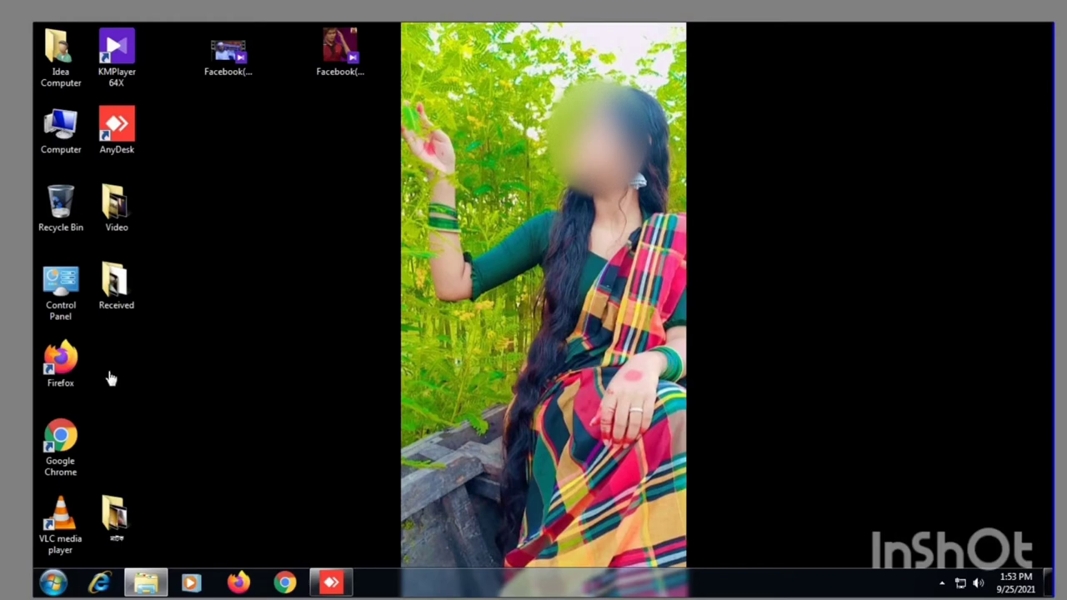
pyautogui.click(154, 587)
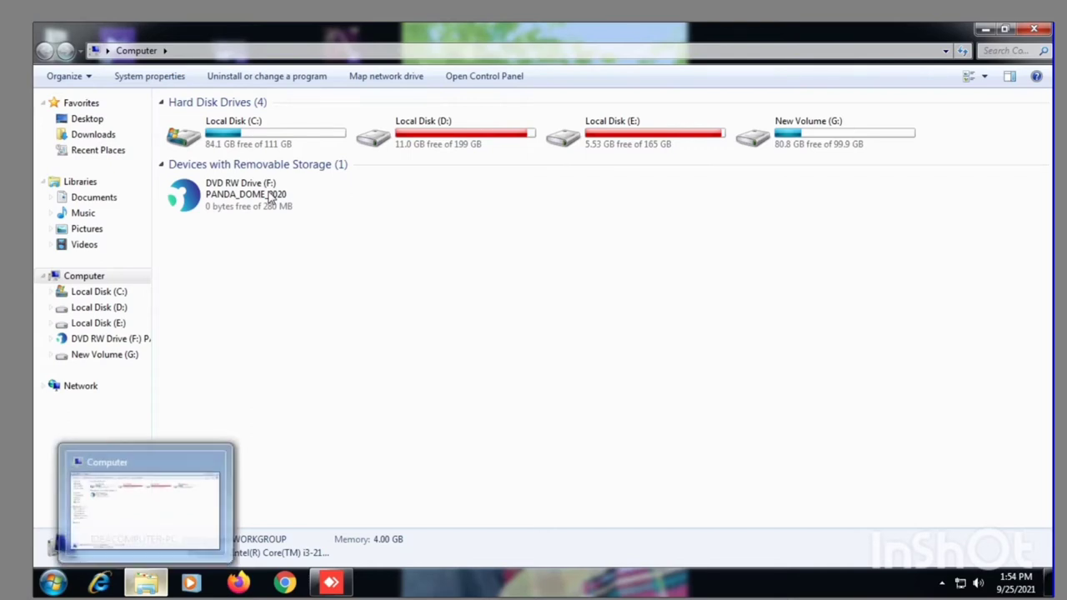
pyautogui.rightClick(271, 197)
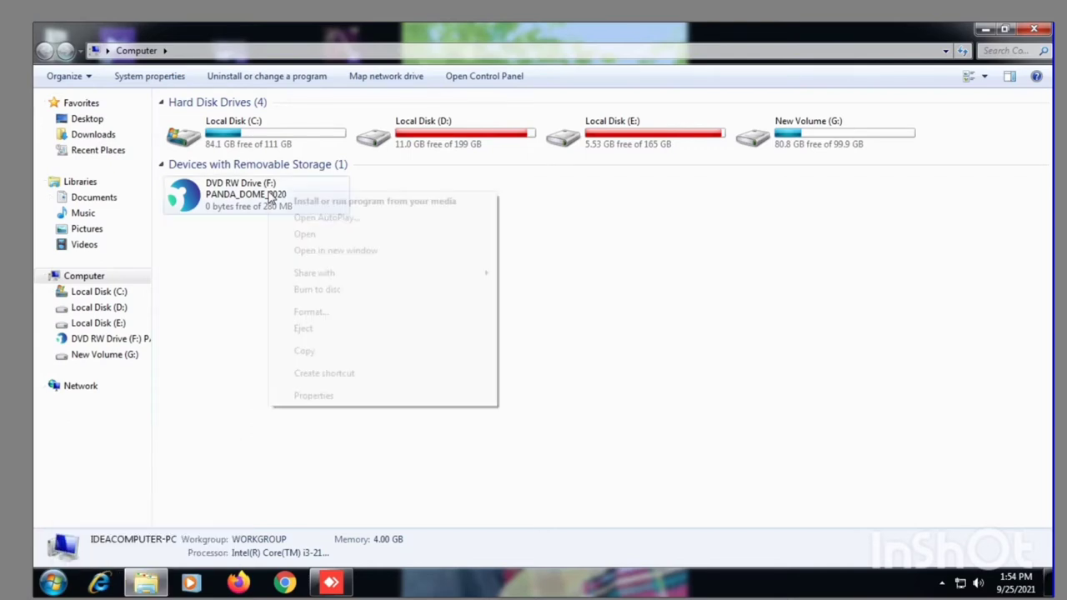
pyautogui.click(315, 237)
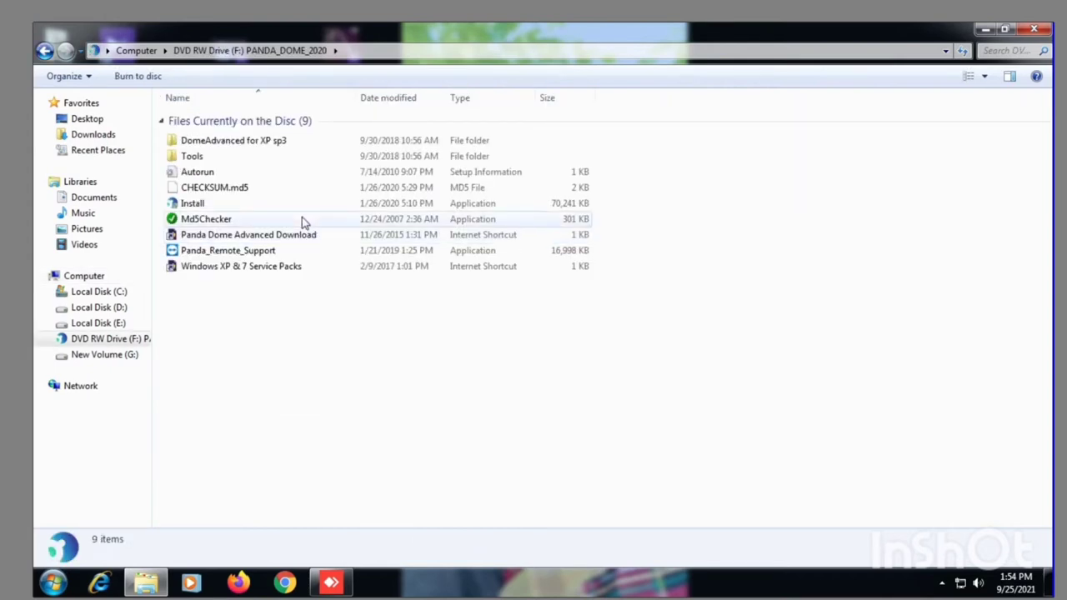
pyautogui.doubleClick(243, 158)
pyautogui.doubleClick(242, 142)
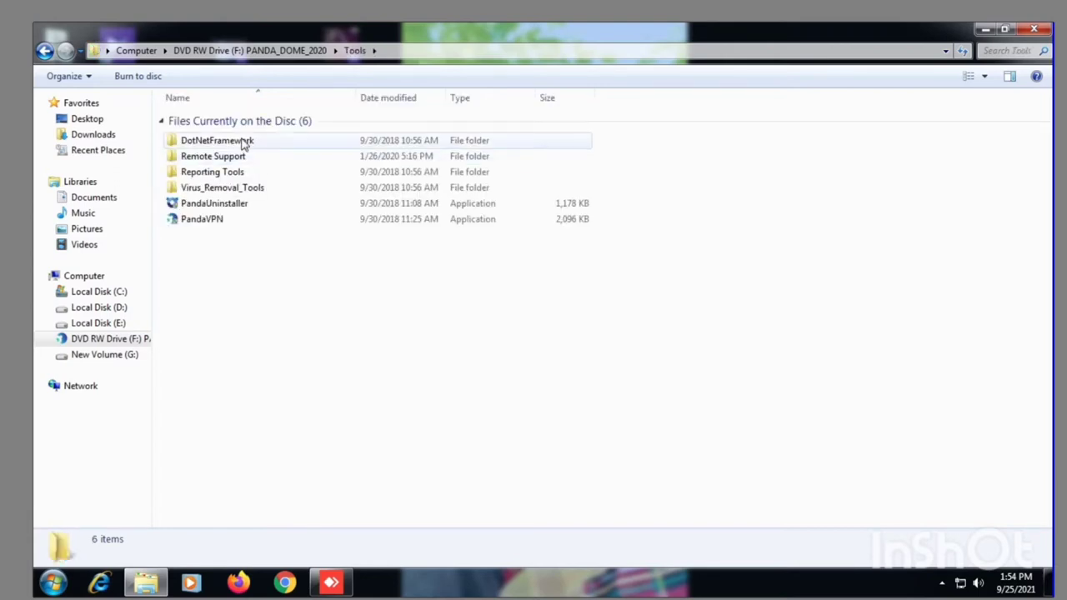
# Install .NET Framework 4.6.2 with the DotnetFreamwork 4.6 Offline installer, accepting the license terms and finishing the setup
pyautogui.doubleClick(243, 144)
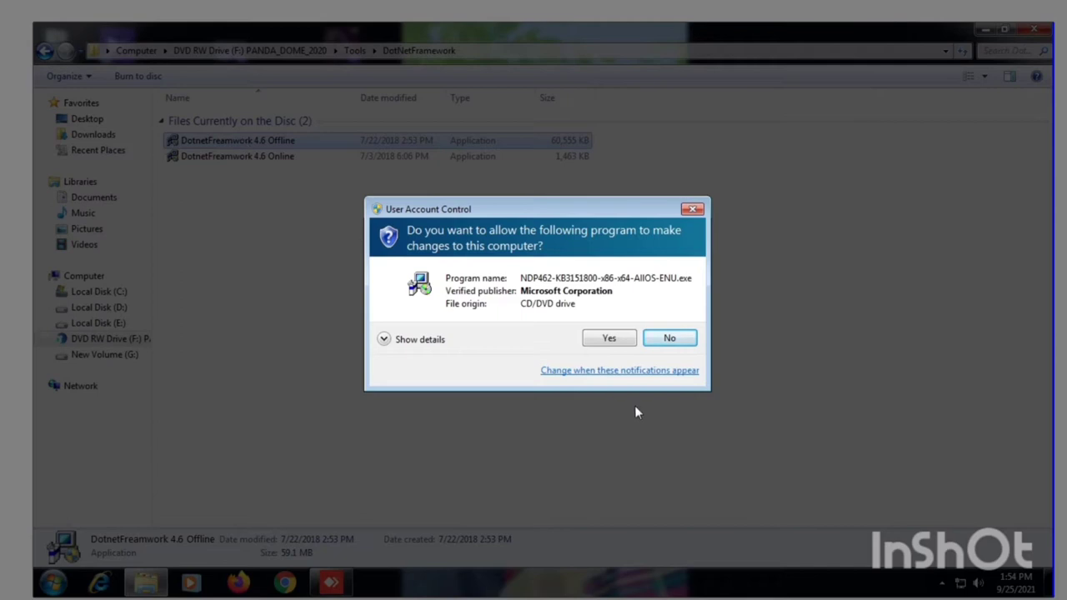
pyautogui.click(607, 339)
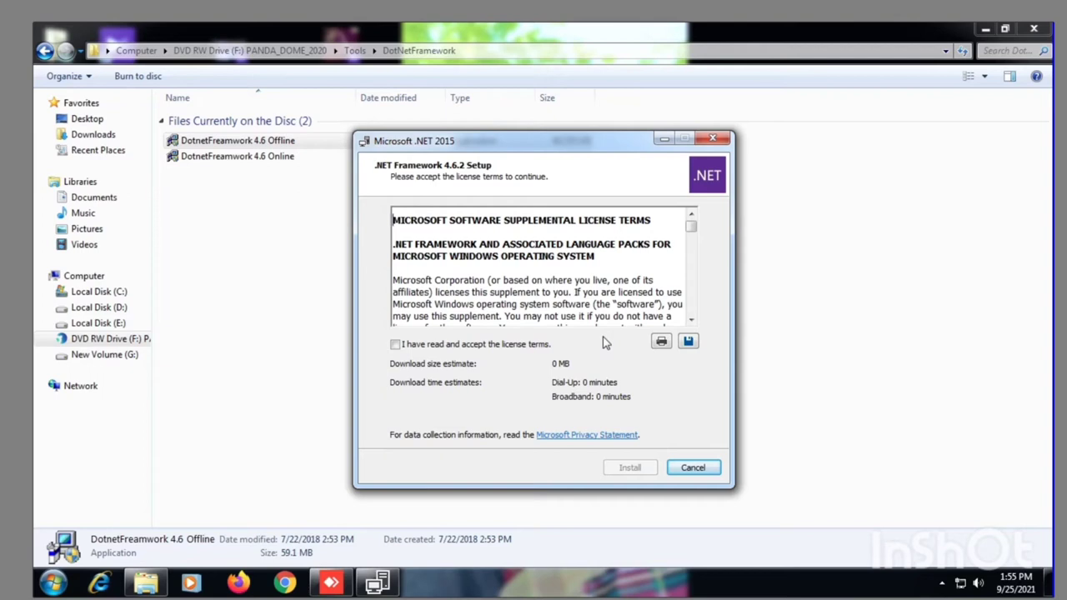
pyautogui.click(450, 350)
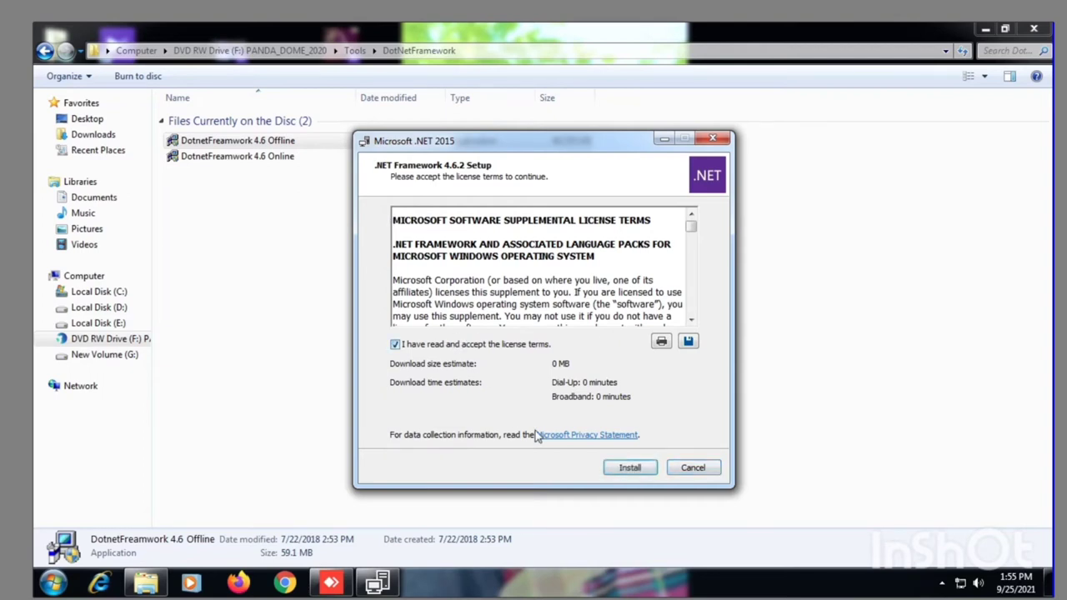
pyautogui.click(630, 468)
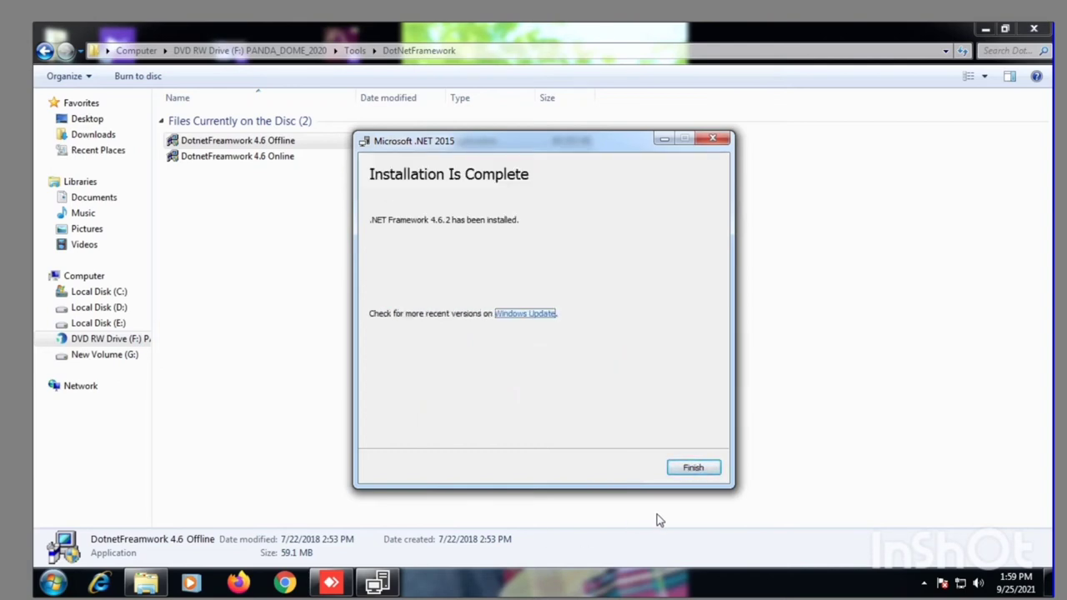
pyautogui.click(691, 468)
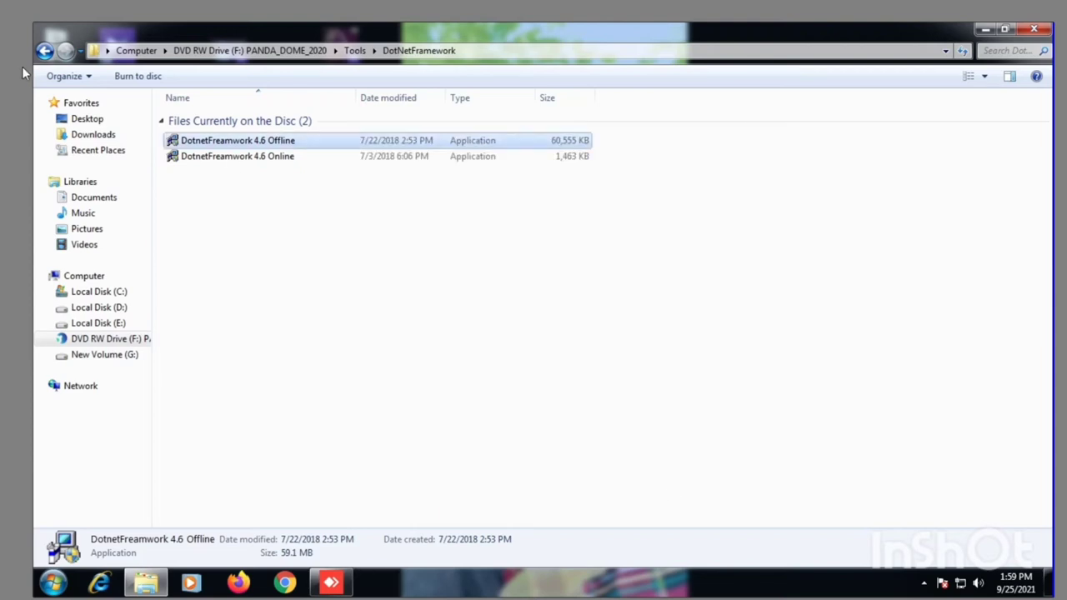
# Run Install from the root of the PANDA_DOME_2020 disc, allow it to make changes, and close the disc's folder window
pyautogui.click(45, 51)
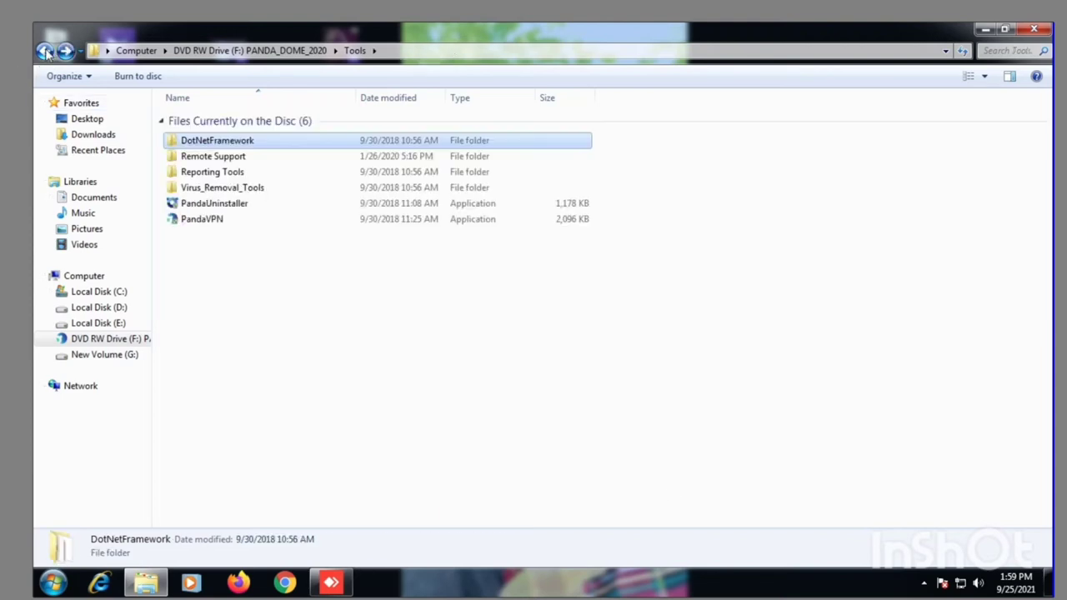
pyautogui.click(45, 51)
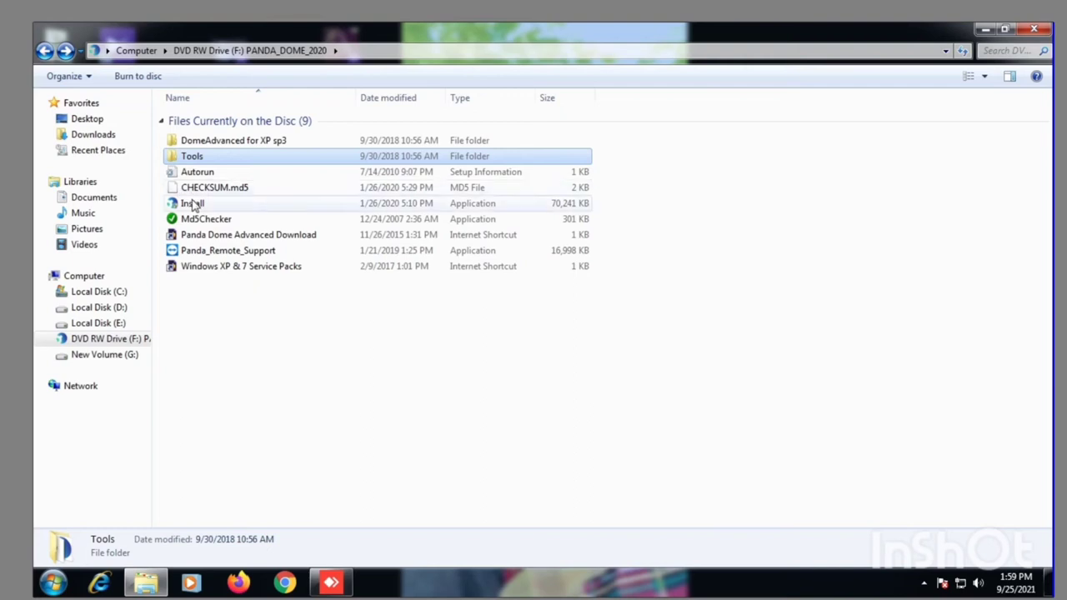
pyautogui.doubleClick(193, 205)
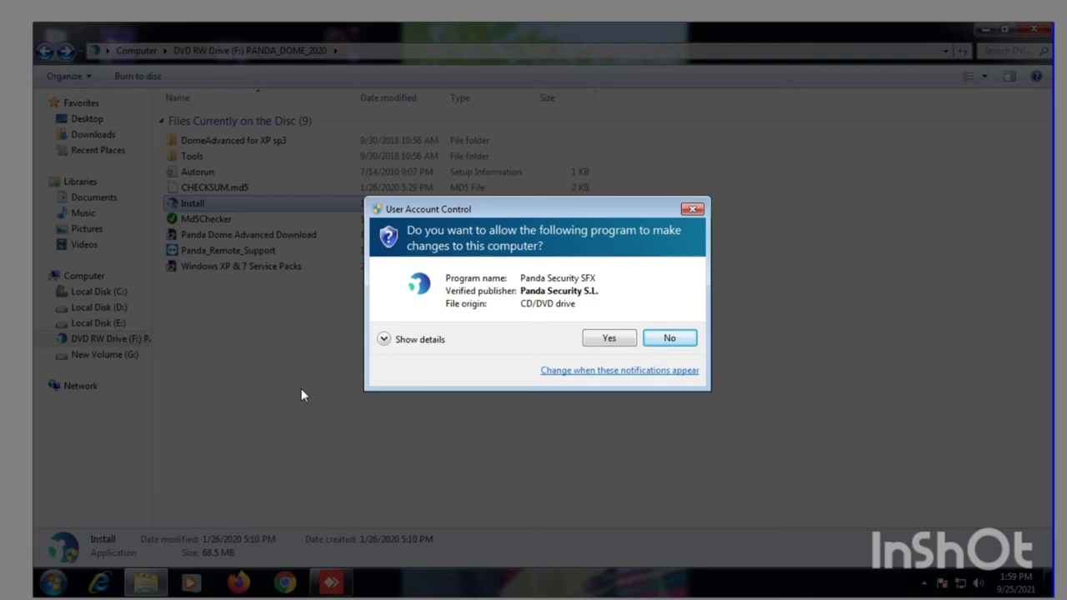
pyautogui.press('Left')
pyautogui.press('Return')
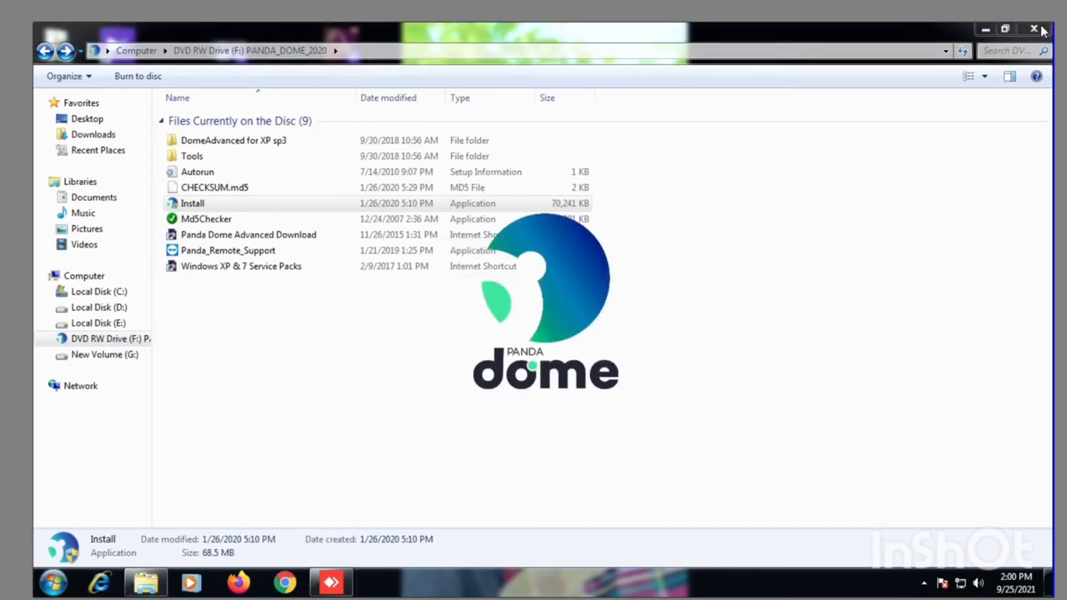
pyautogui.click(1042, 30)
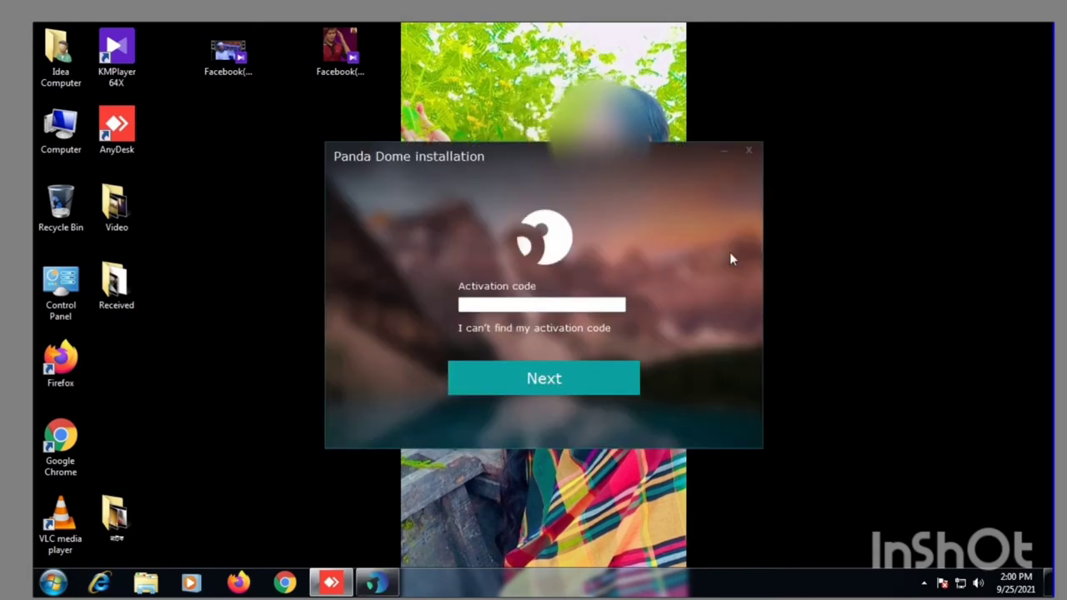
# Enter the activation code, accept the license agreement to install Panda Dome with the preset options, and open the installed program
pyautogui.click(526, 304)
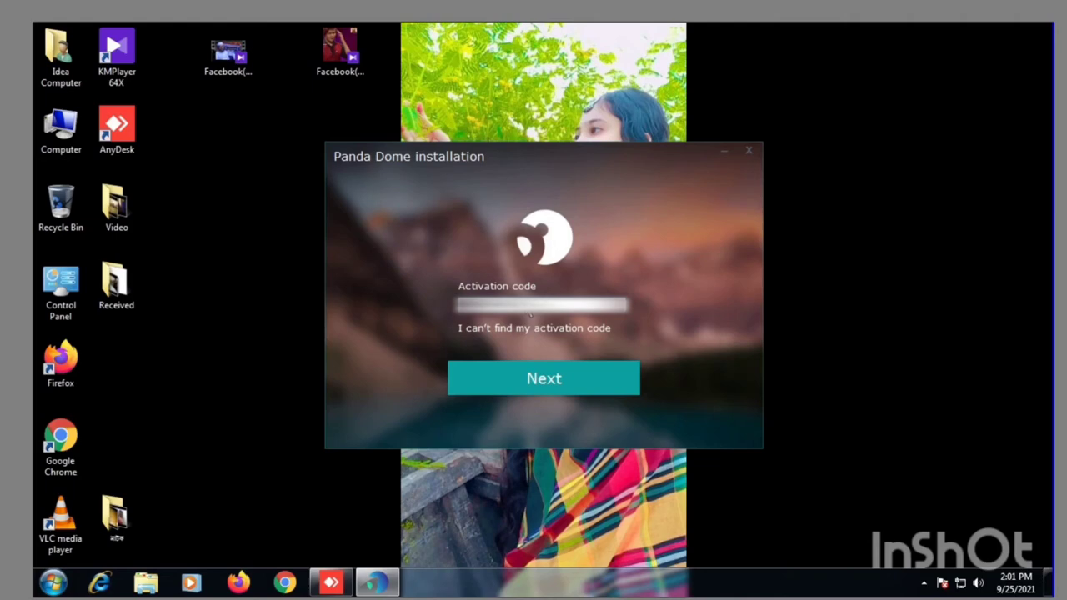
pyautogui.hotkey('ctrl', 'v')
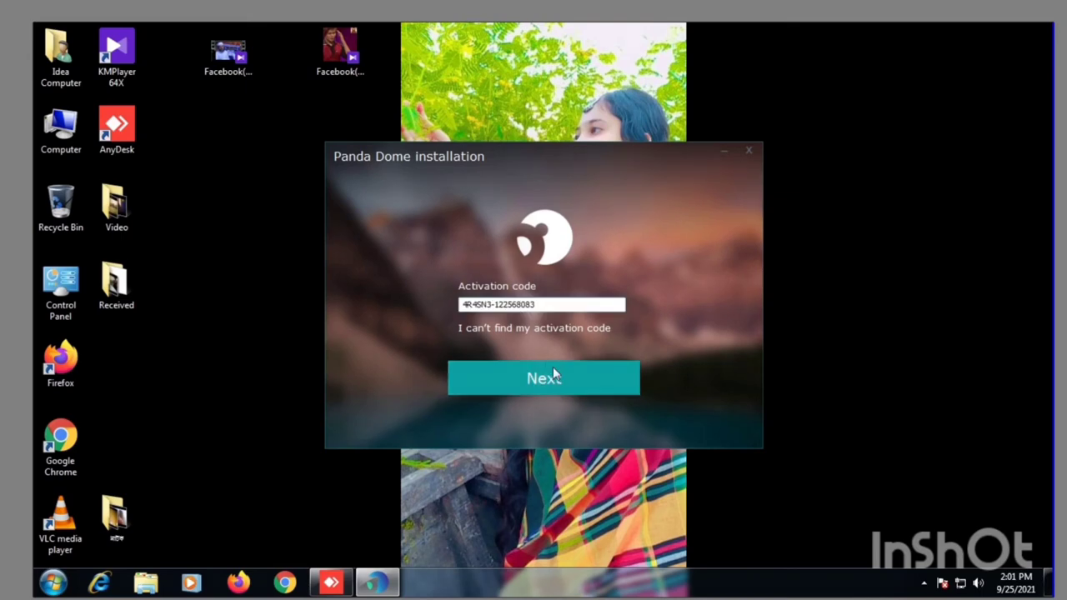
pyautogui.click(553, 375)
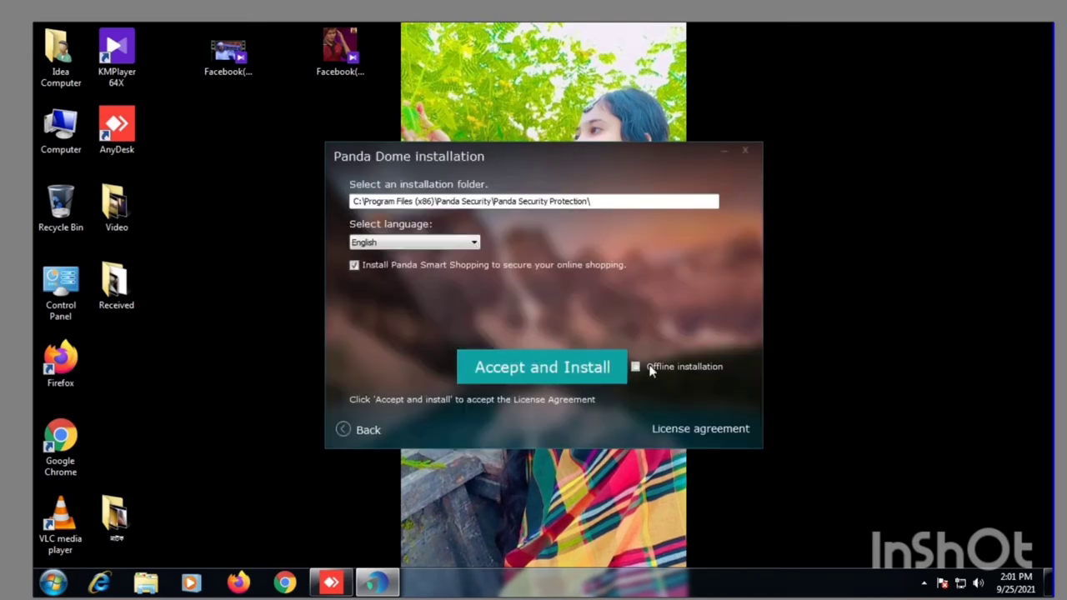
pyautogui.click(565, 376)
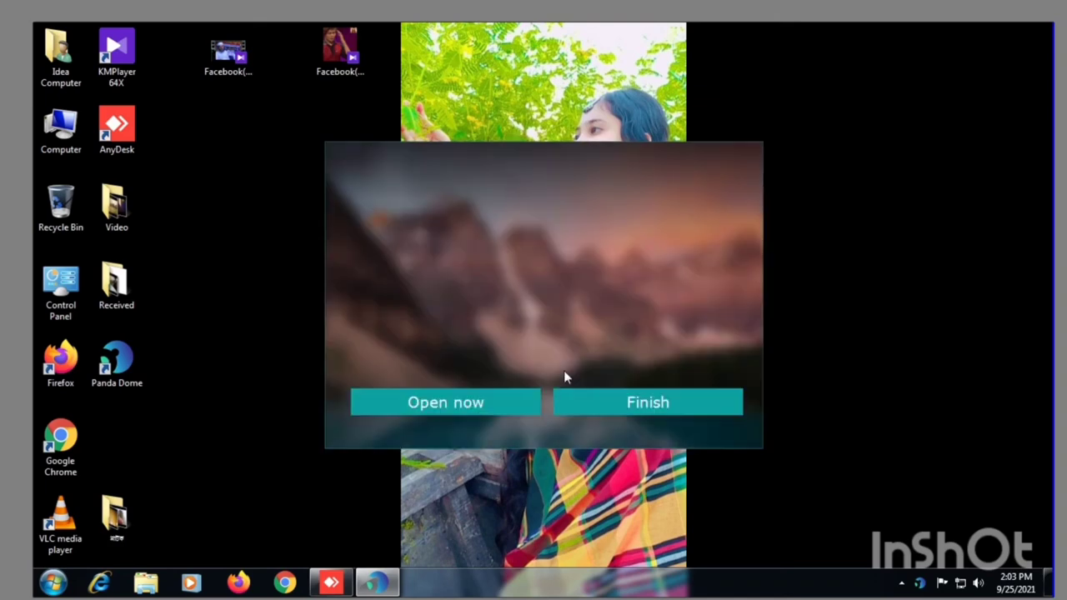
pyautogui.click(472, 404)
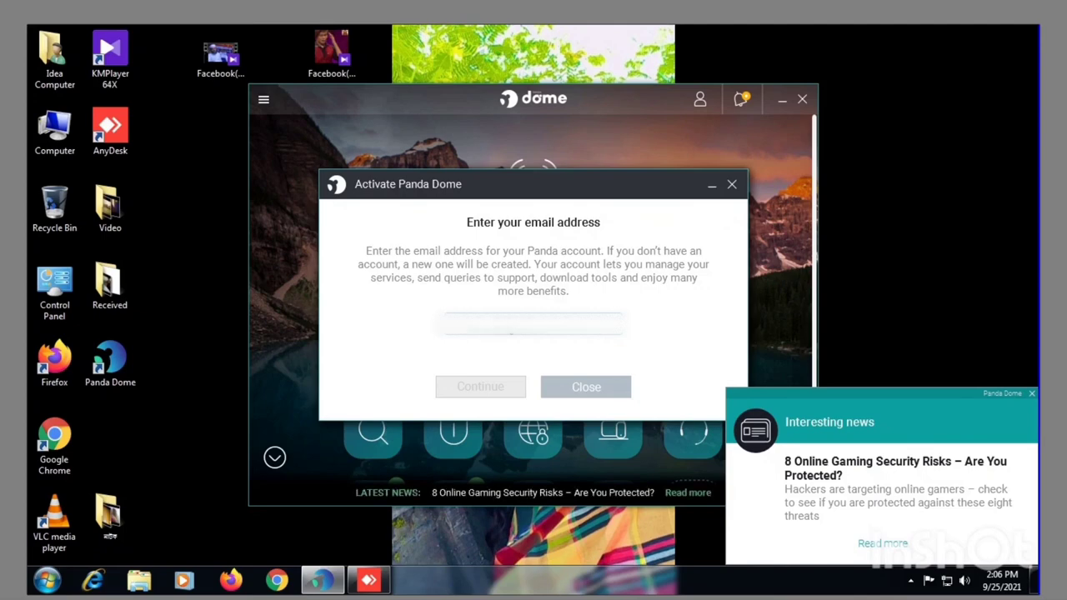
# Enter the Panda account's email address for activation and continue past the account validation notice
pyautogui.hotkey('ctrl', 'v')
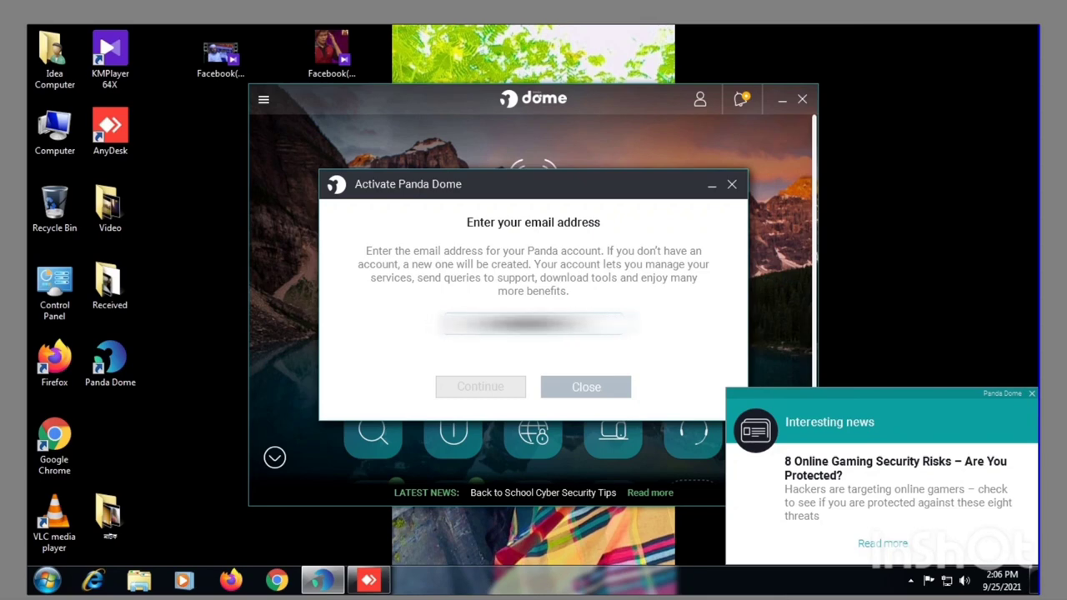
pyautogui.write('m')
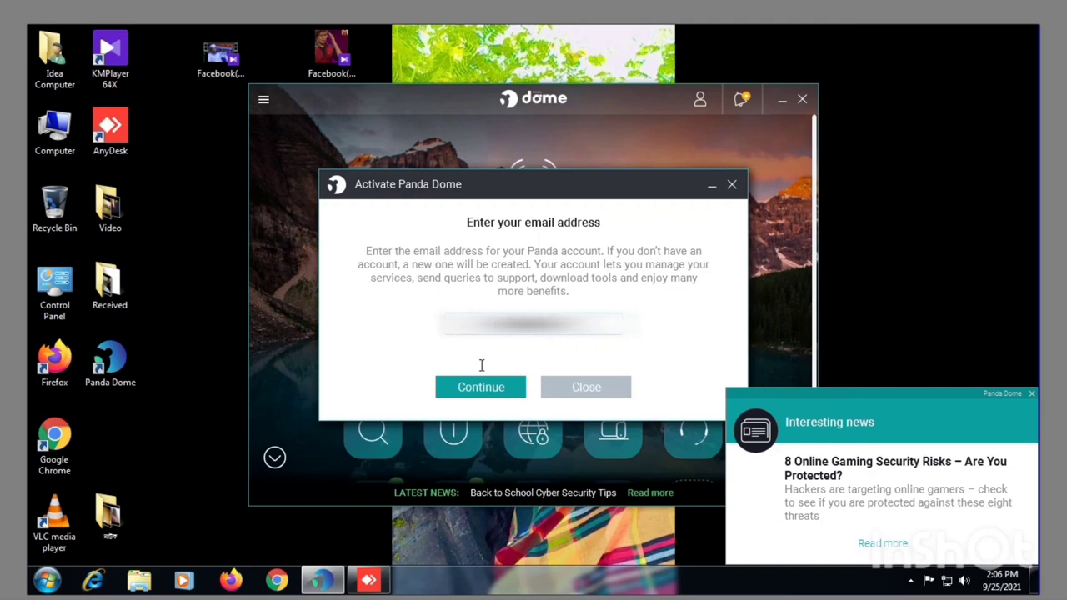
pyautogui.click(473, 389)
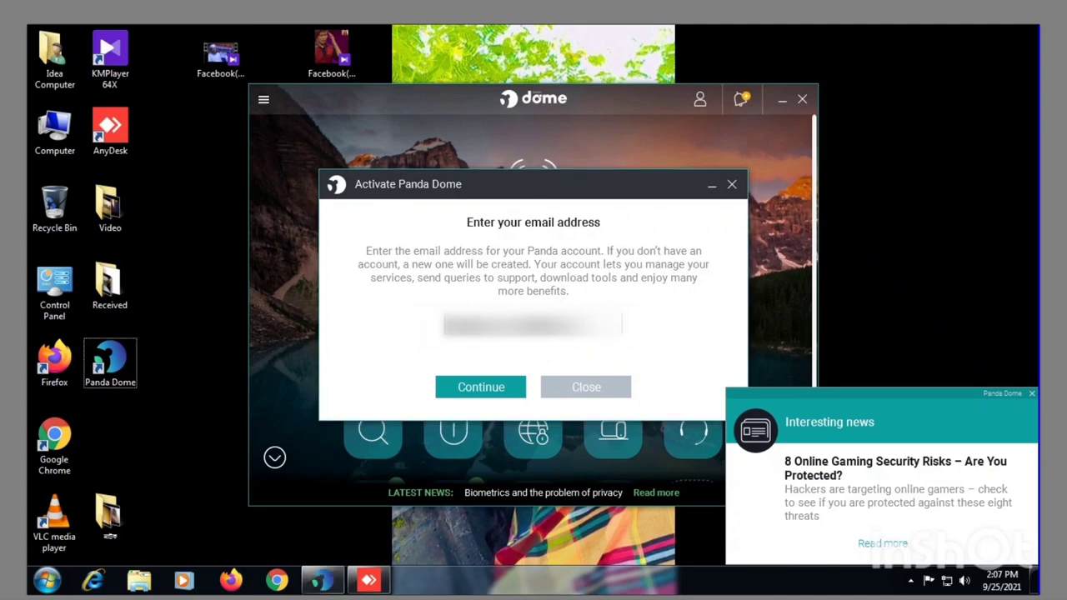
pyautogui.click(471, 388)
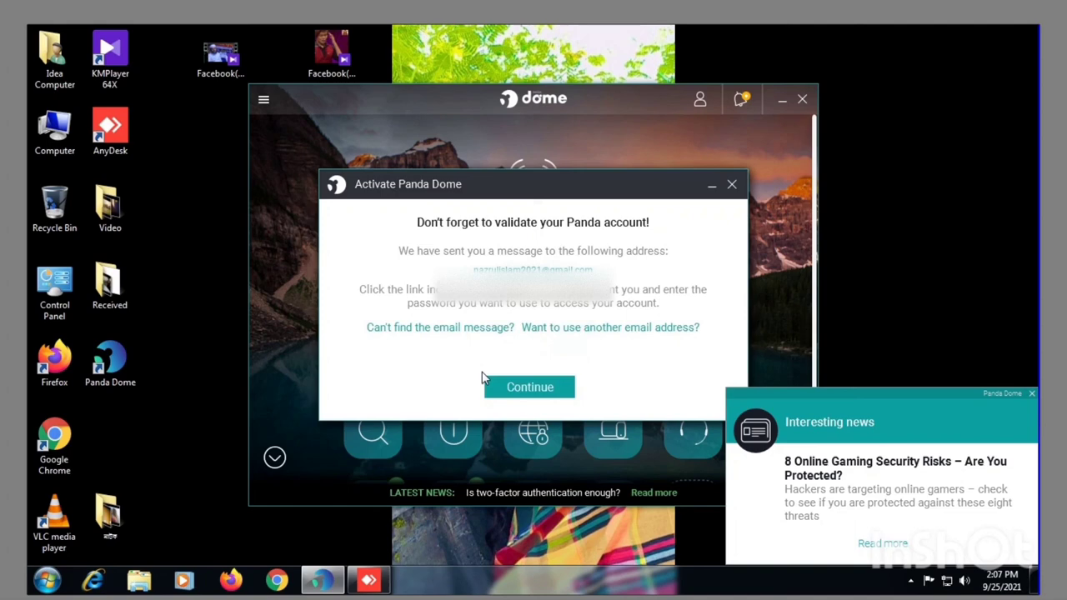
pyautogui.click(536, 395)
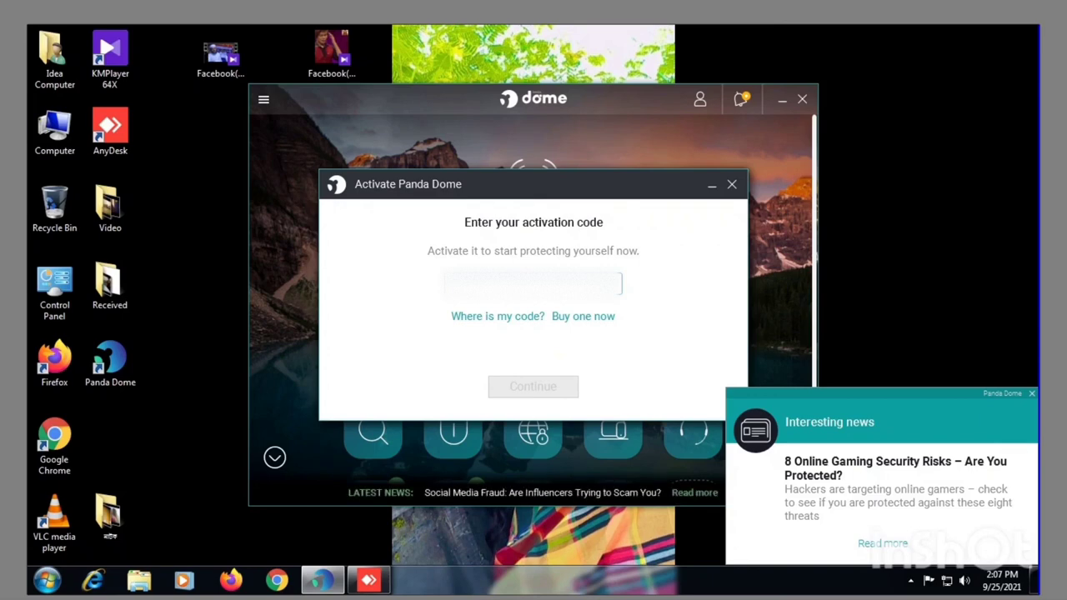
# Activate Panda Dome by entering the product activation code, and close the activation dialog
pyautogui.hotkey('ctrl', 'v')
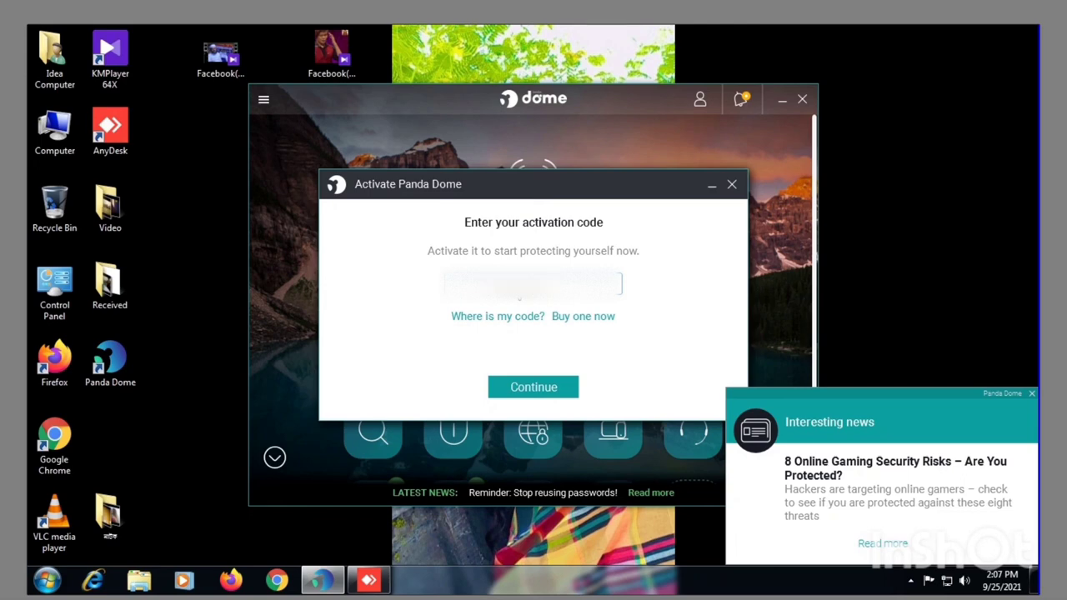
pyautogui.hotkey('ctrl', 'v')
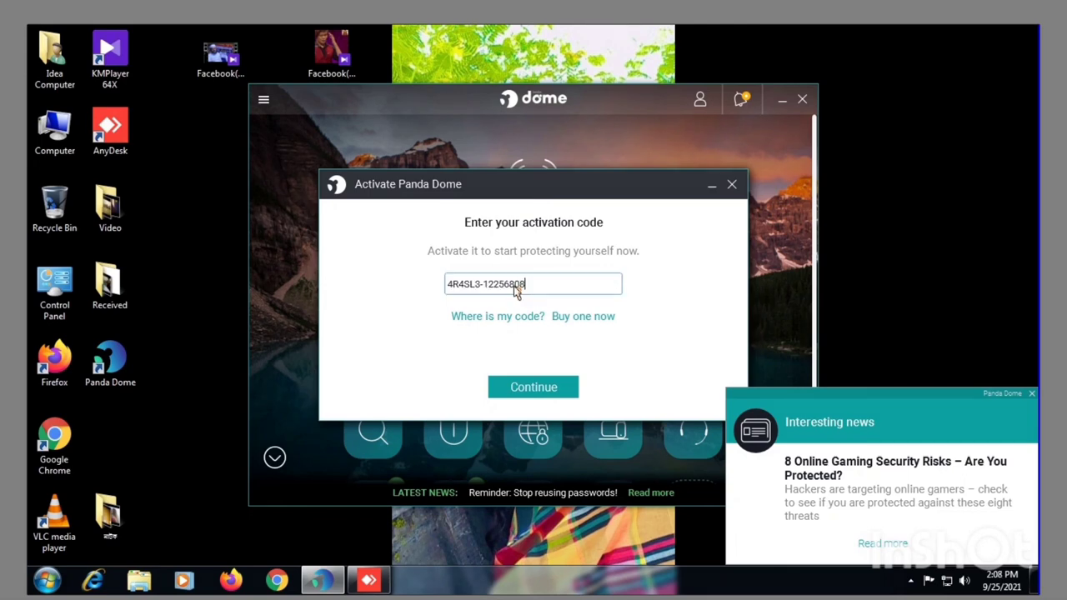
pyautogui.press('Return')
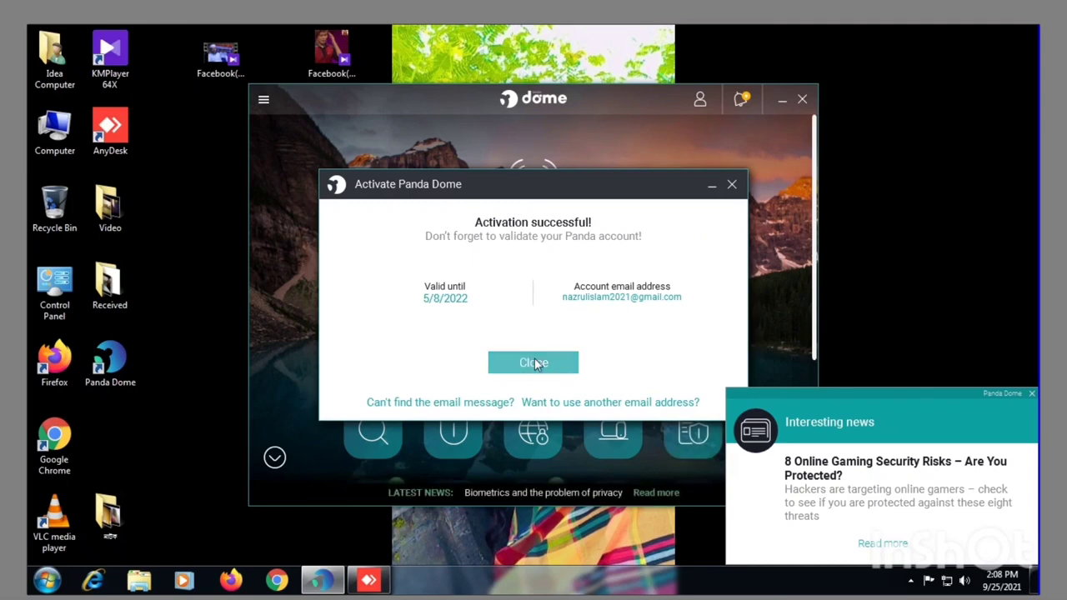
pyautogui.click(535, 365)
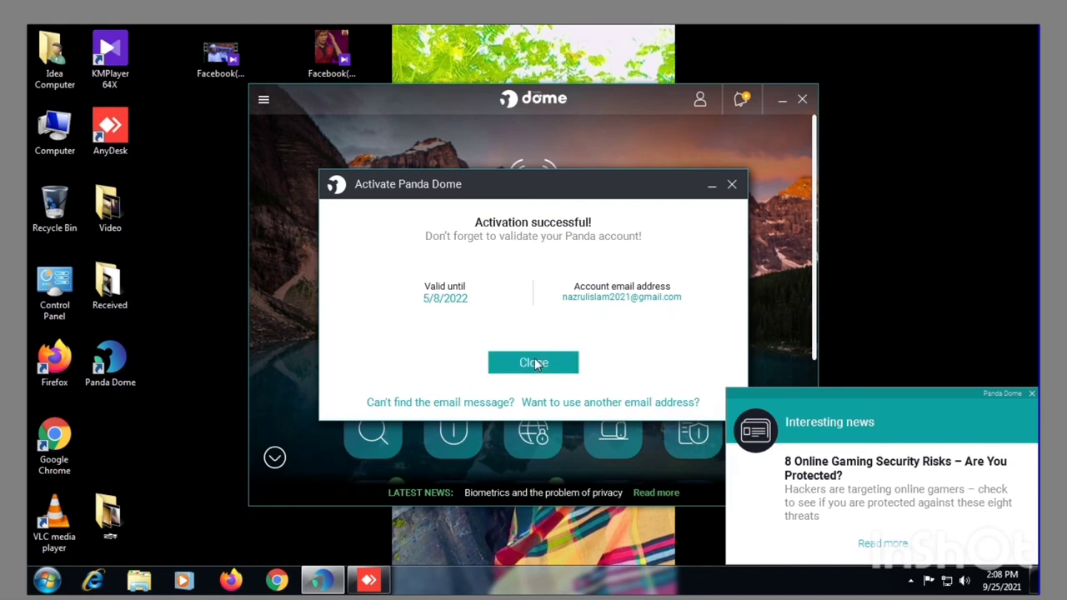
pyautogui.click(532, 368)
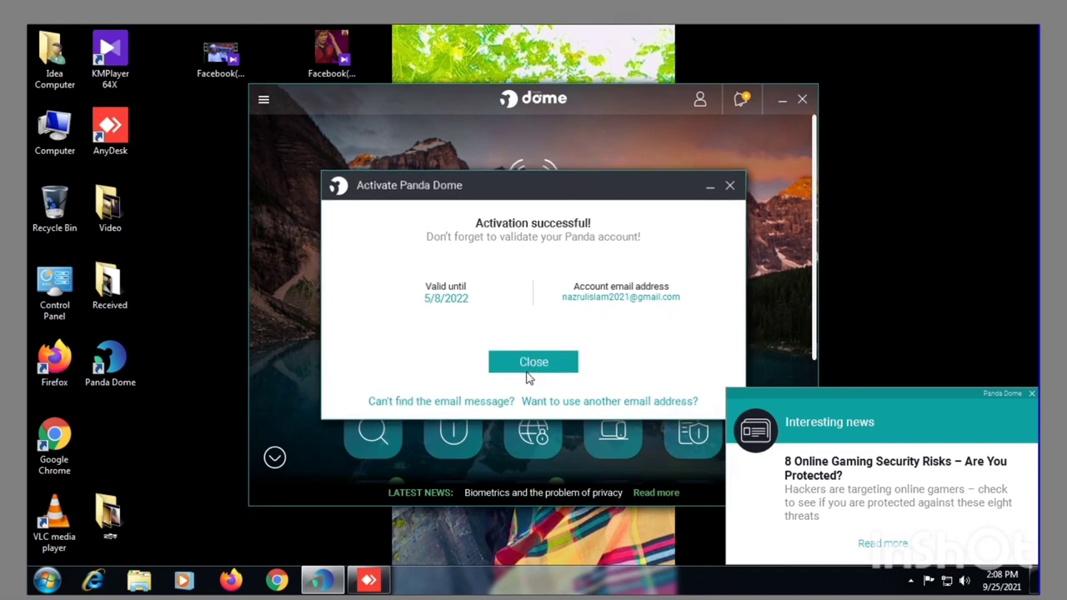